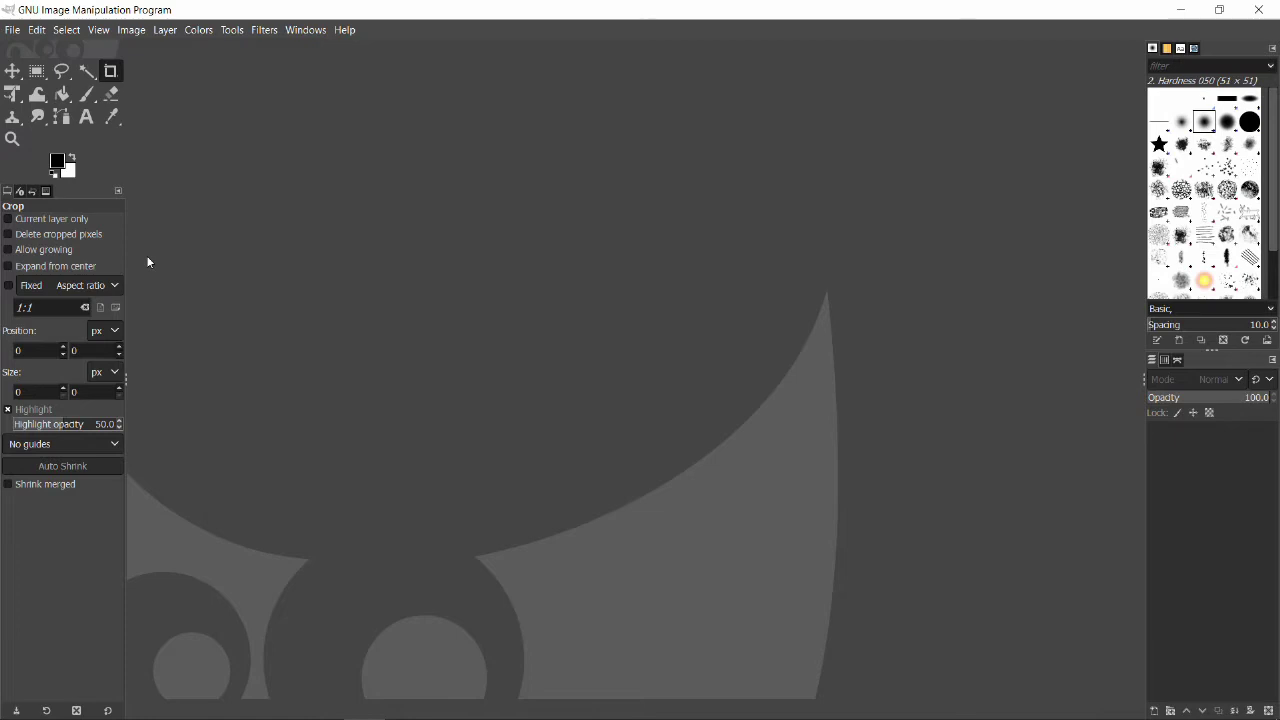
Step: Open ATF LOGO HIGH DPI.png from the Recently Used files in GIMP
left_click(14, 30)
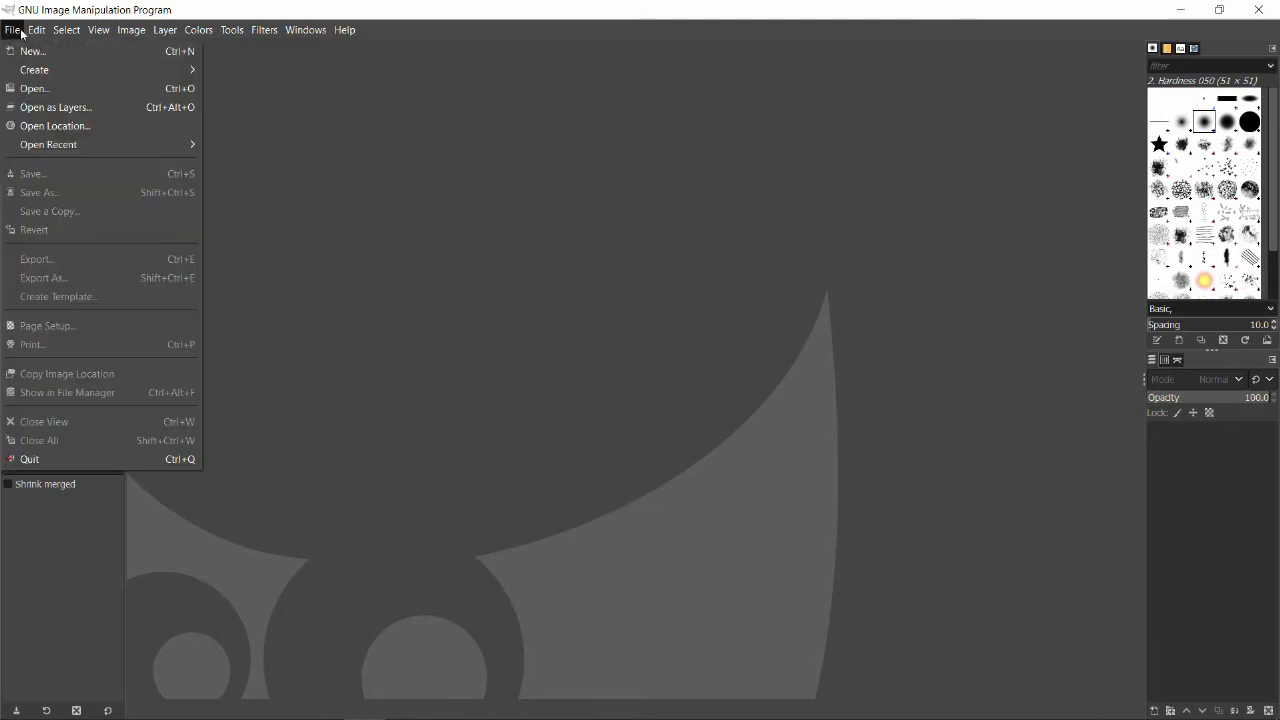
mouse_move(45, 40)
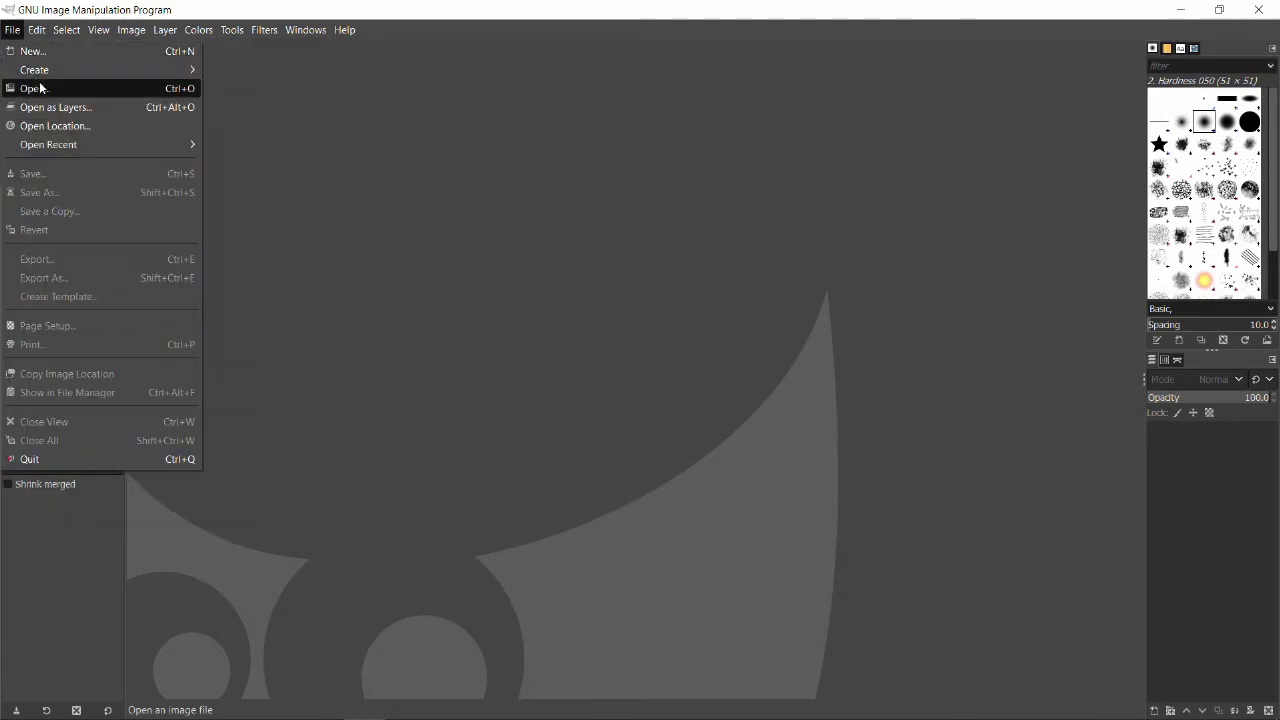
left_click(40, 89)
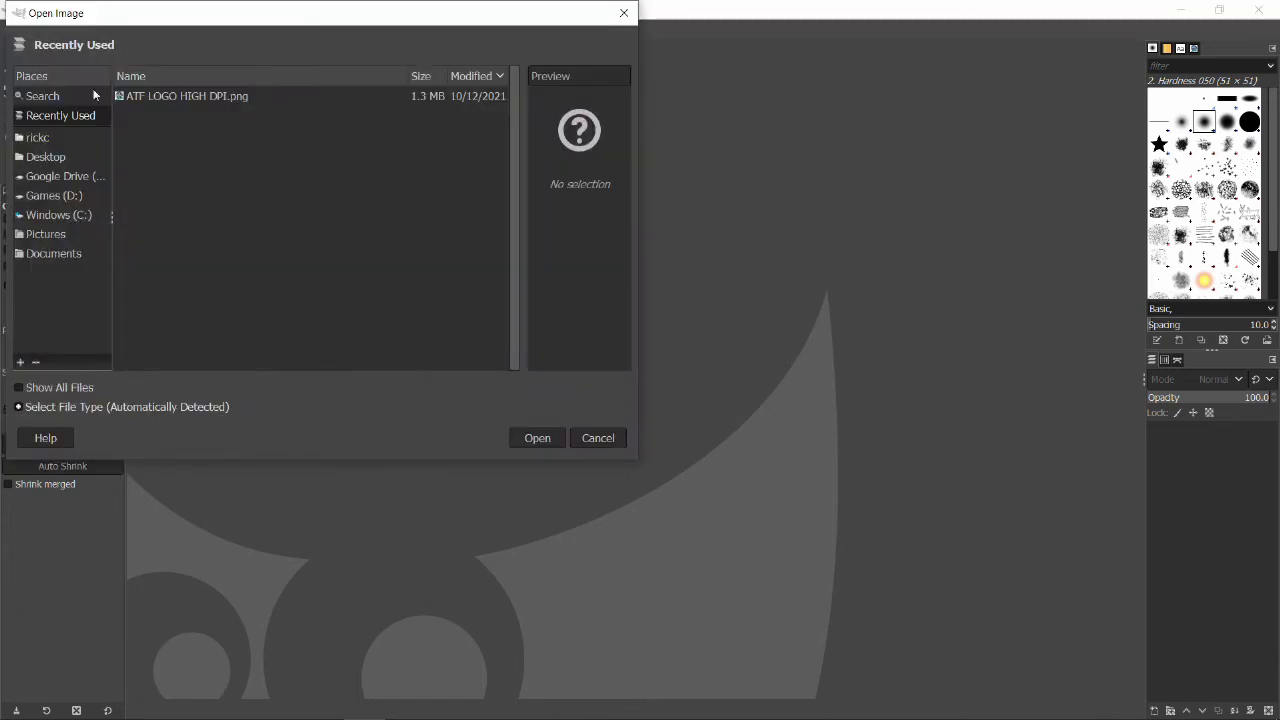
left_click(205, 99)
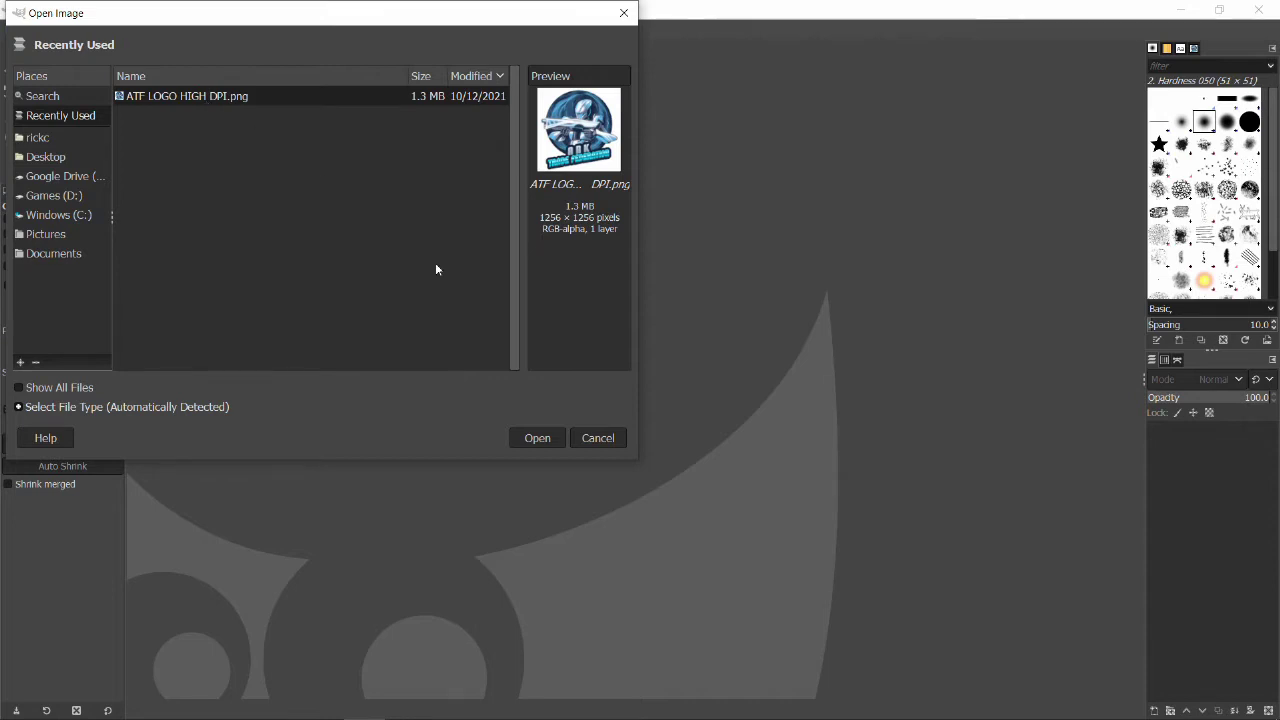
left_click(546, 438)
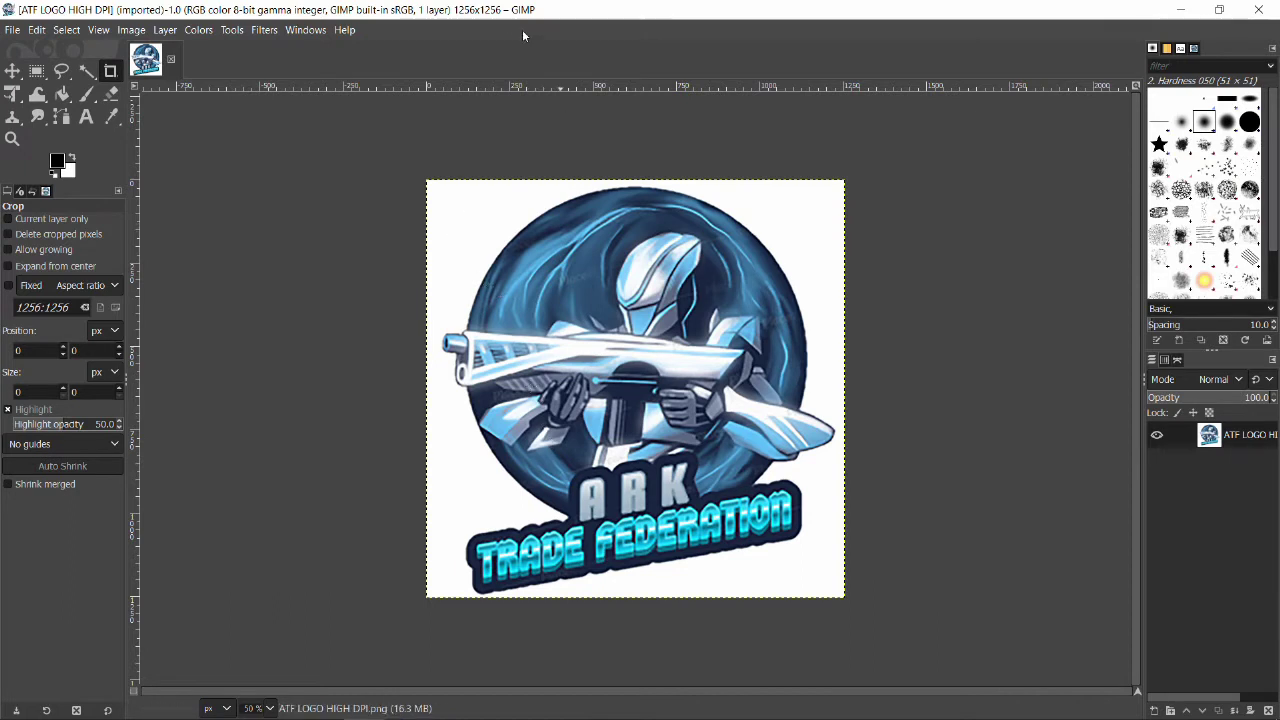
Step: Scale the 1256×1256 logo to 256×256 pixels with width and height linked
left_click(134, 30)
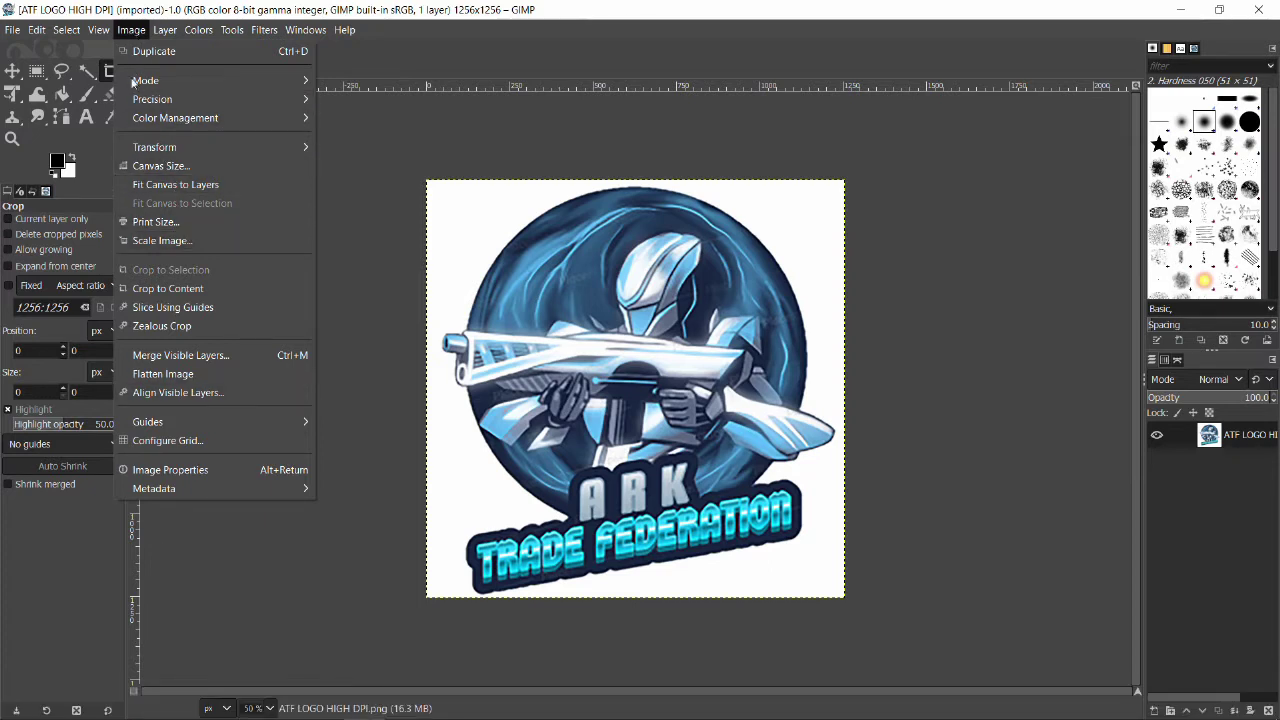
left_click(159, 240)
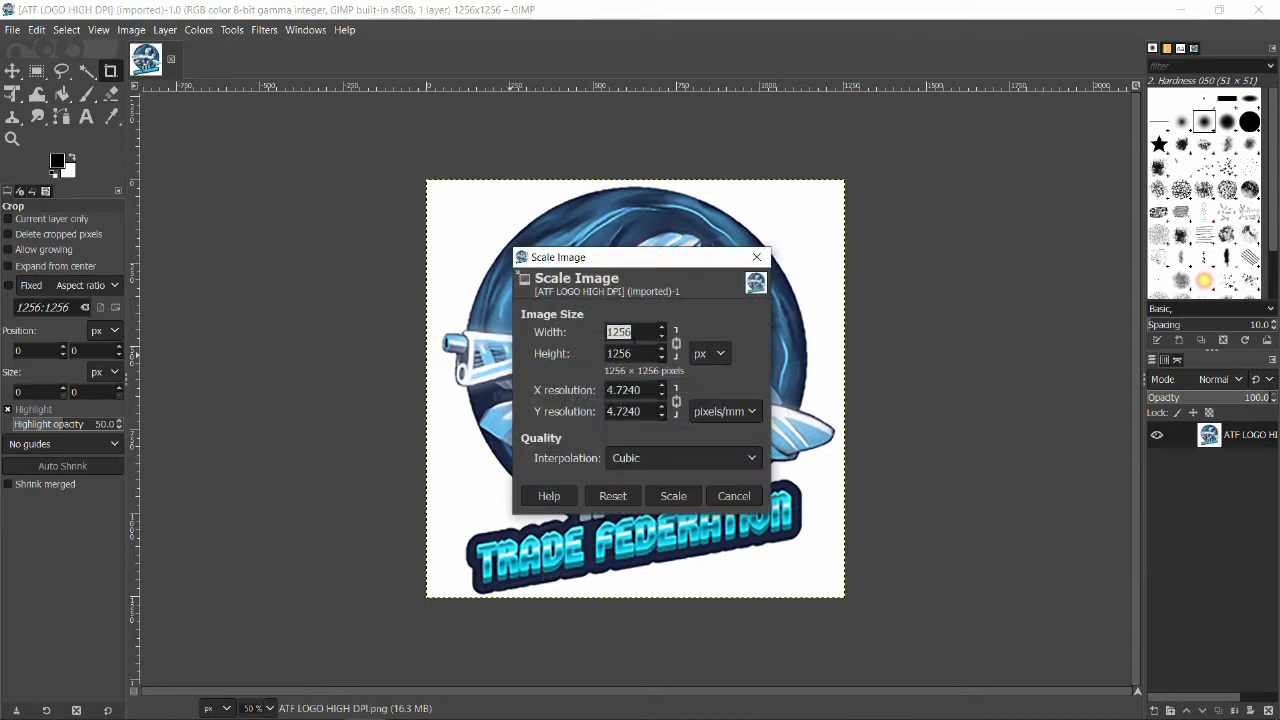
type("256")
key("Tab")
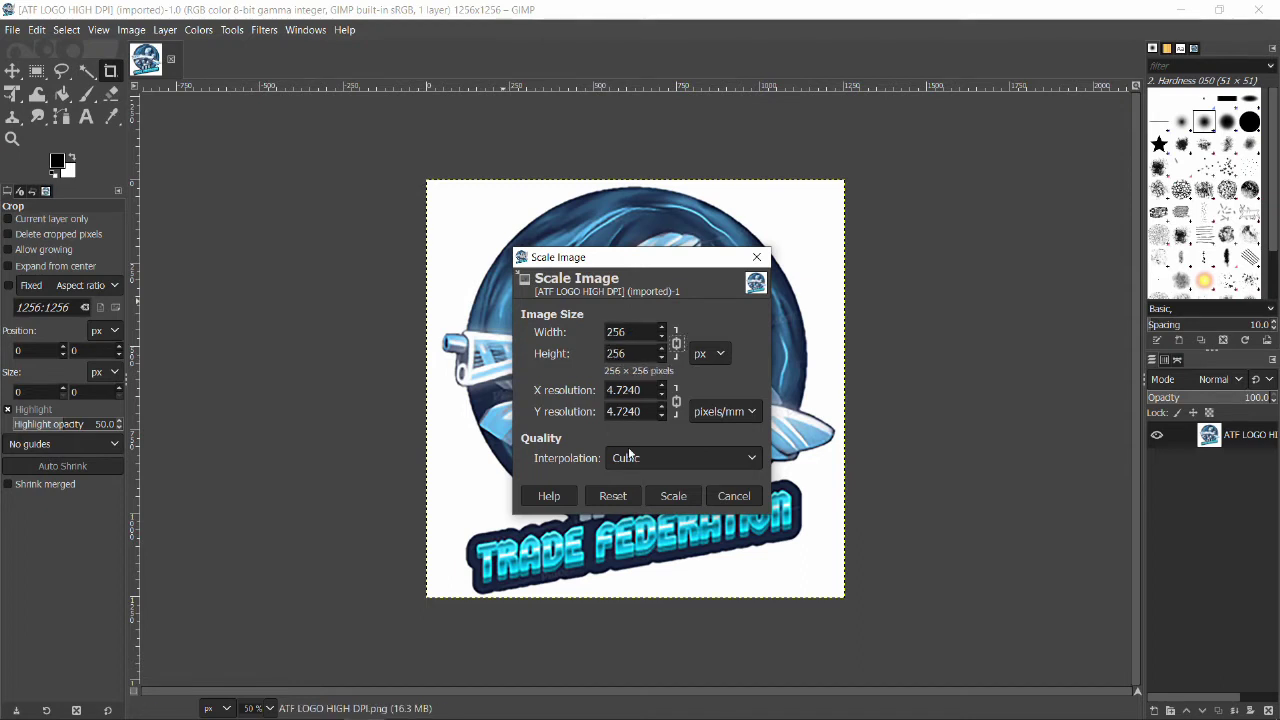
left_click(672, 496)
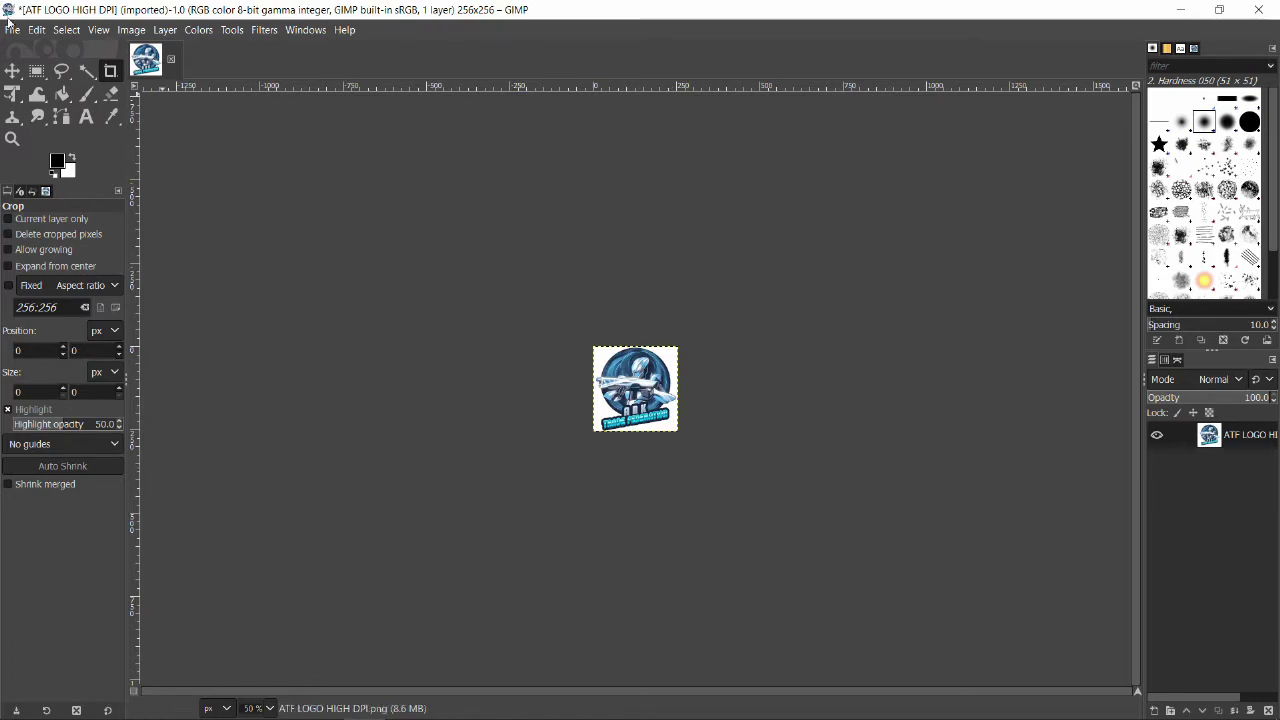
Step: Export the logo to the Desktop as atflogopaint.png, accepting the PNG export options
left_click(6, 32)
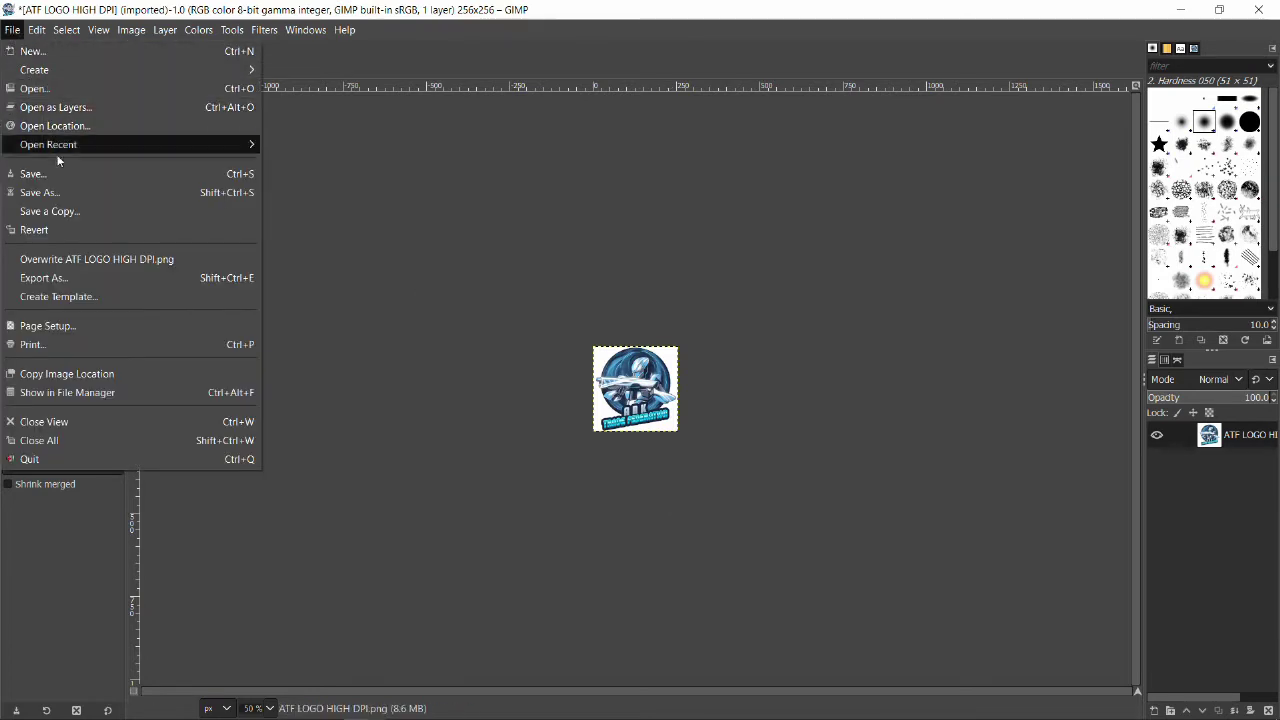
left_click(79, 277)
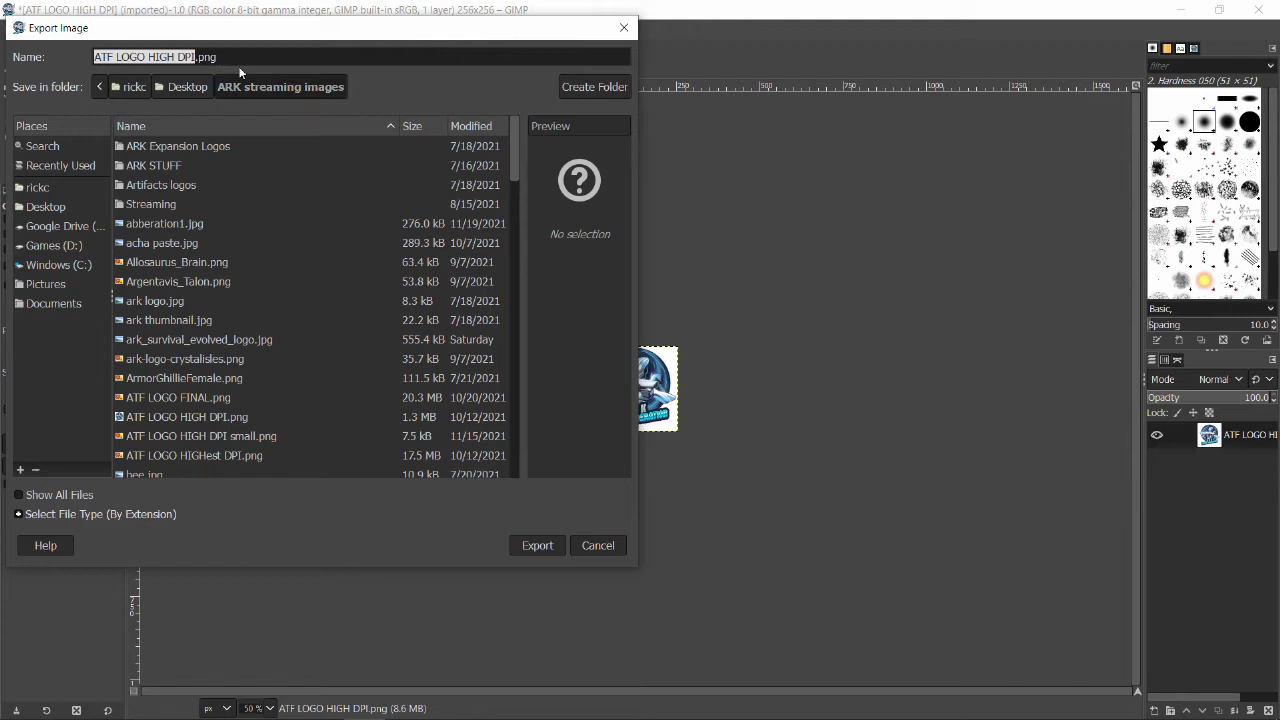
type("atflogopaint")
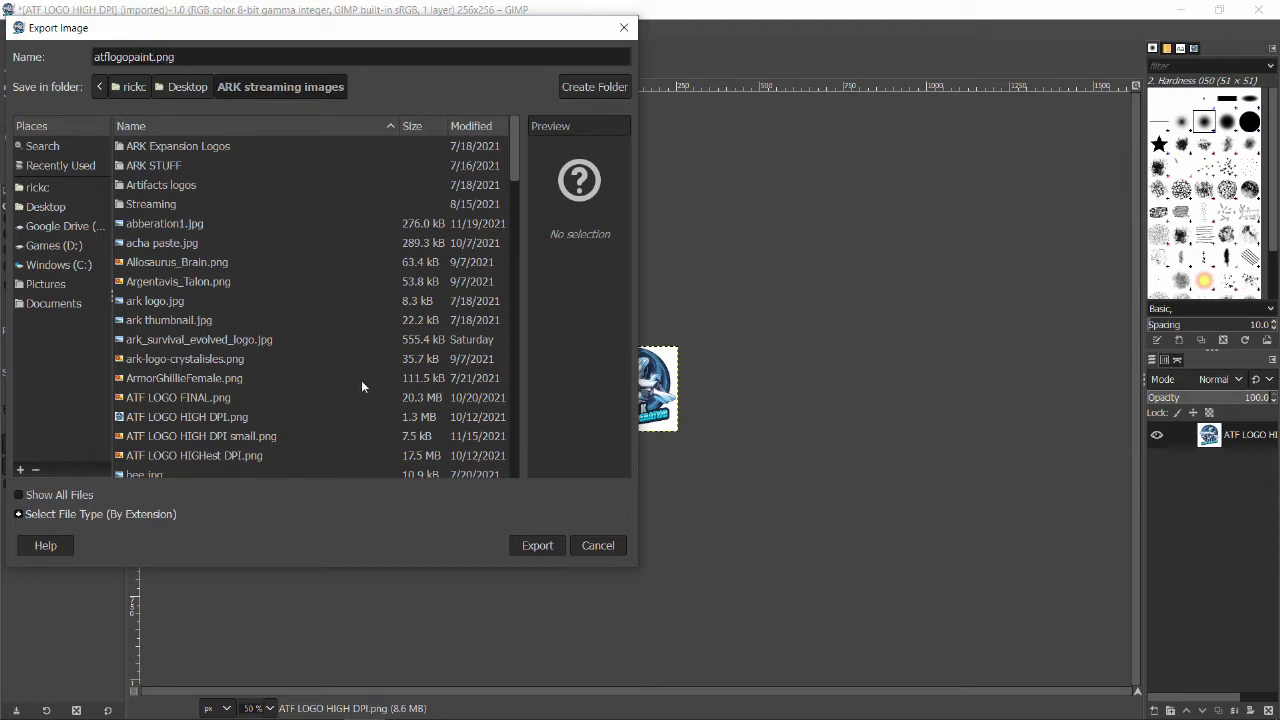
left_click(196, 94)
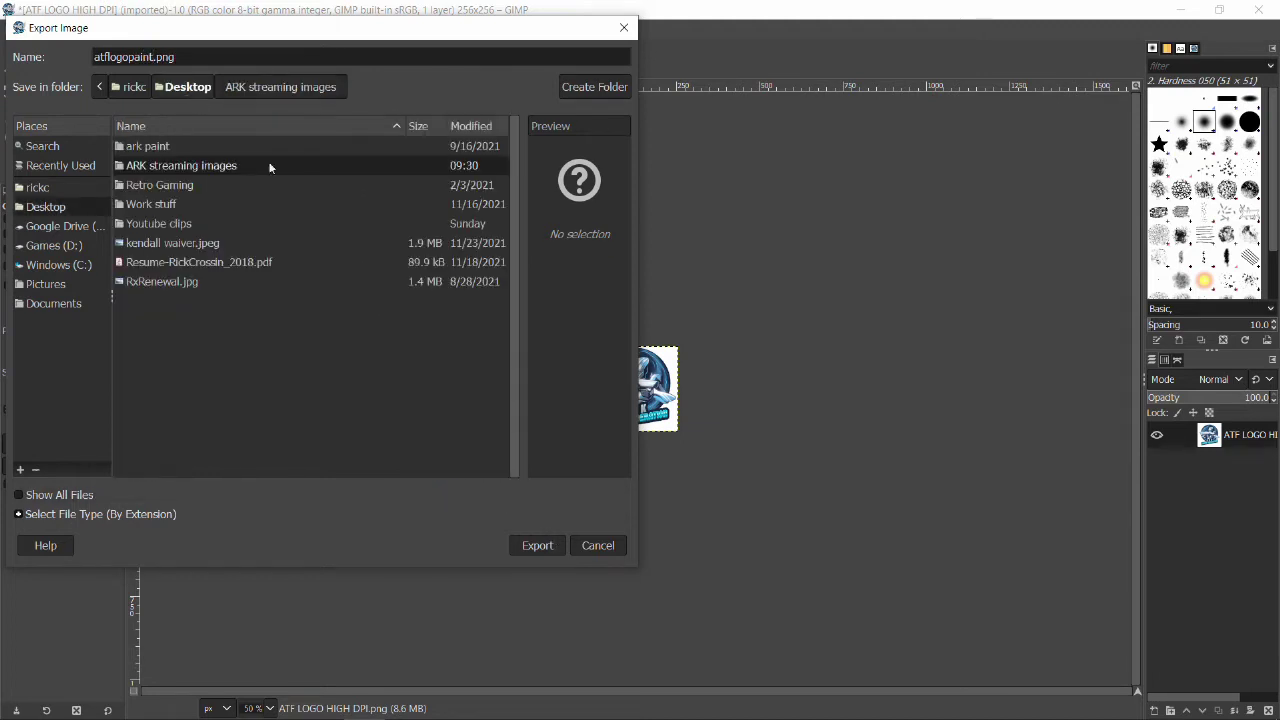
left_click(544, 549)
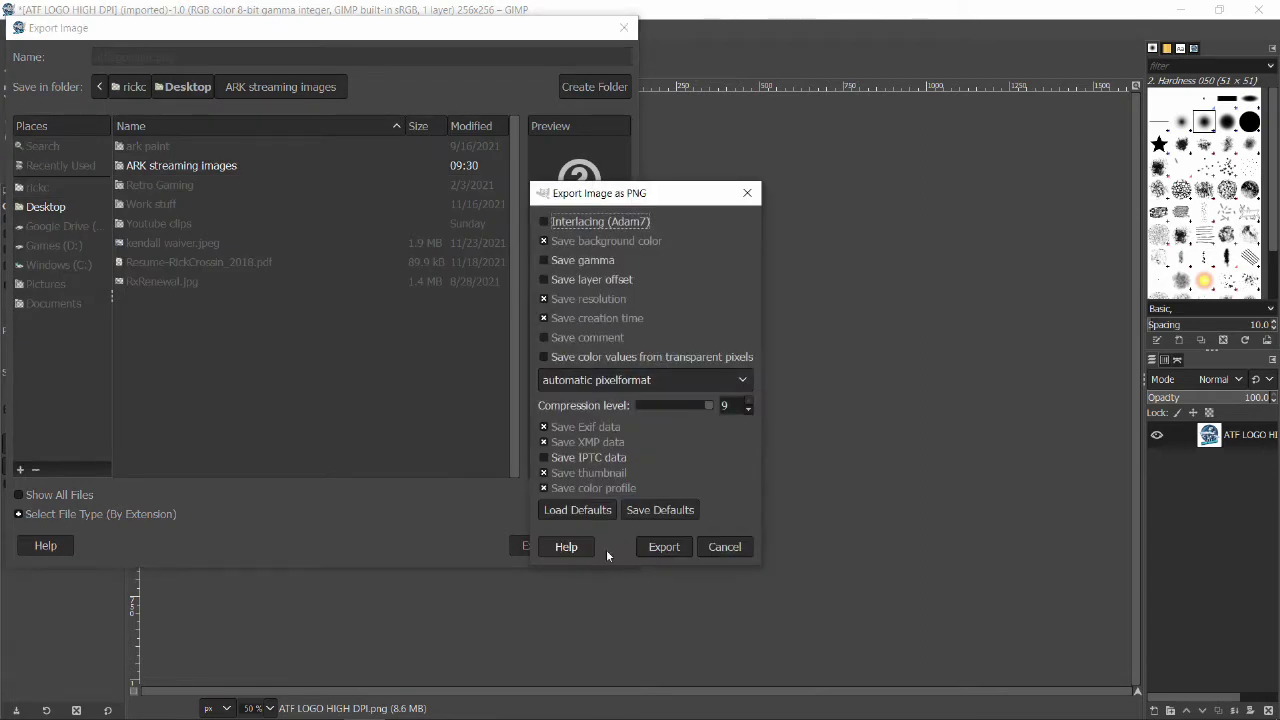
left_click(664, 548)
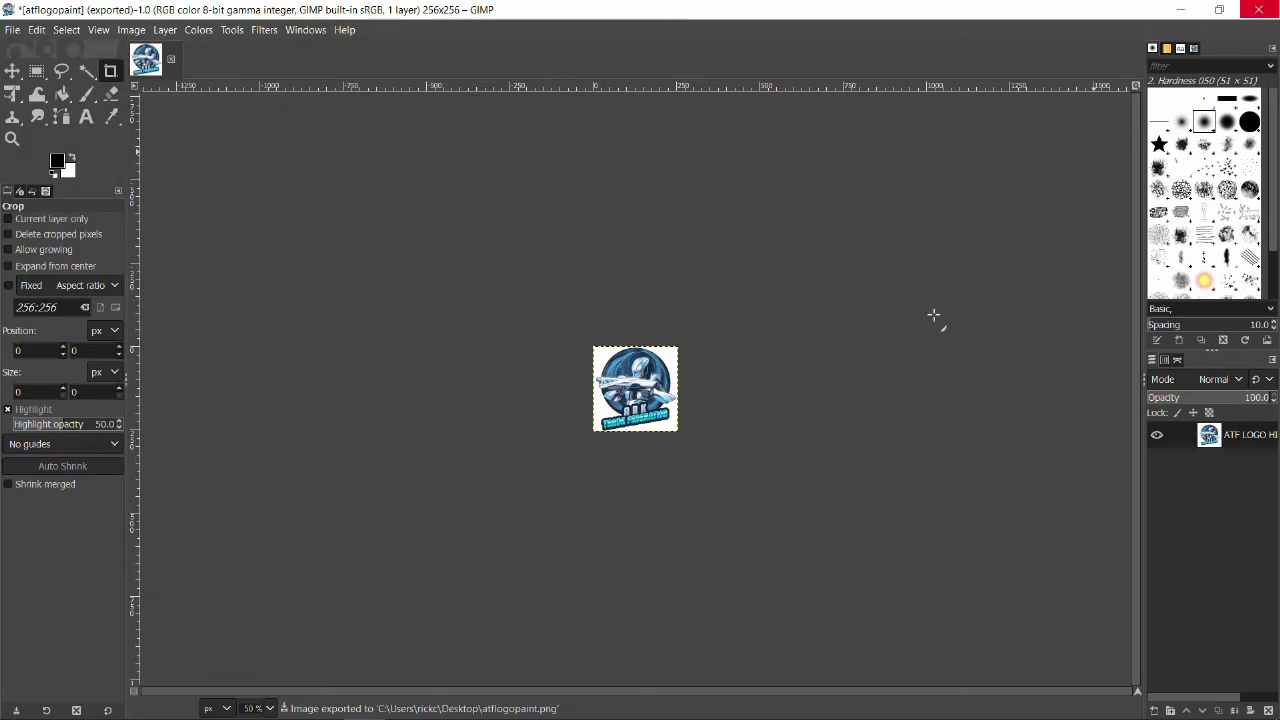
Step: In ARKpnt Editor, load the Painting Canvas template and set its aspect to 1:1
left_click(240, 703)
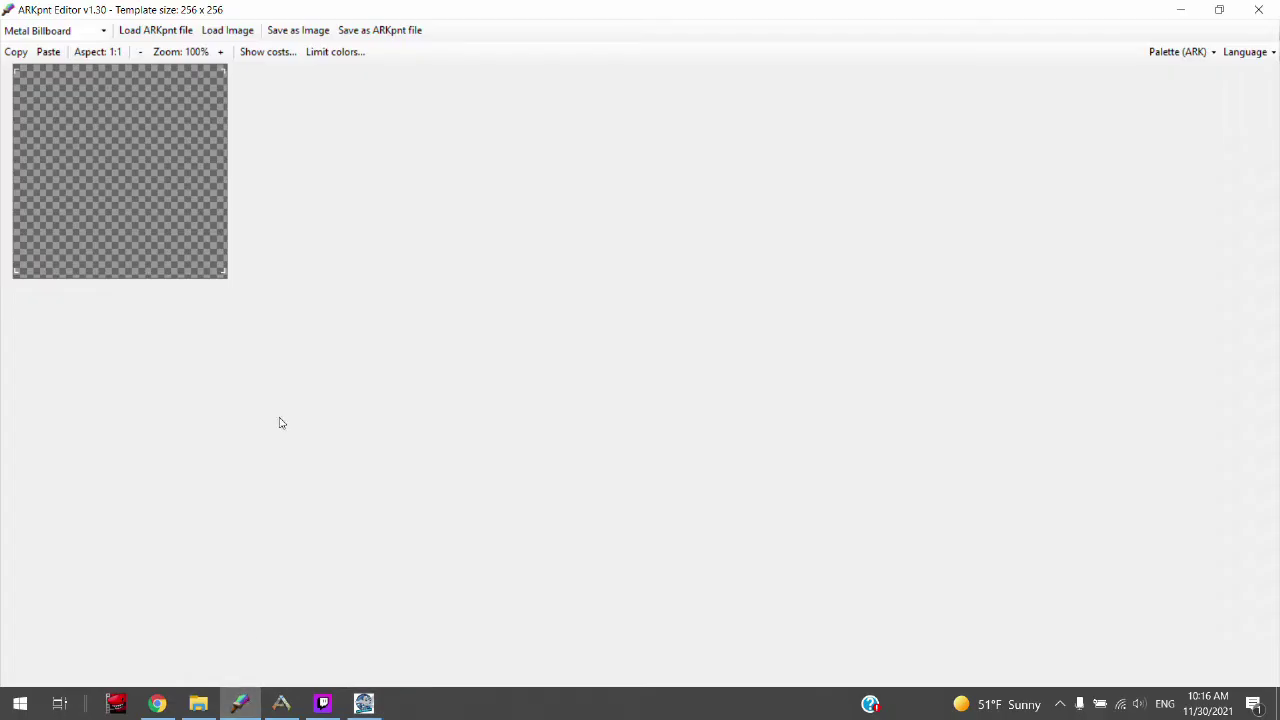
left_click(104, 55)
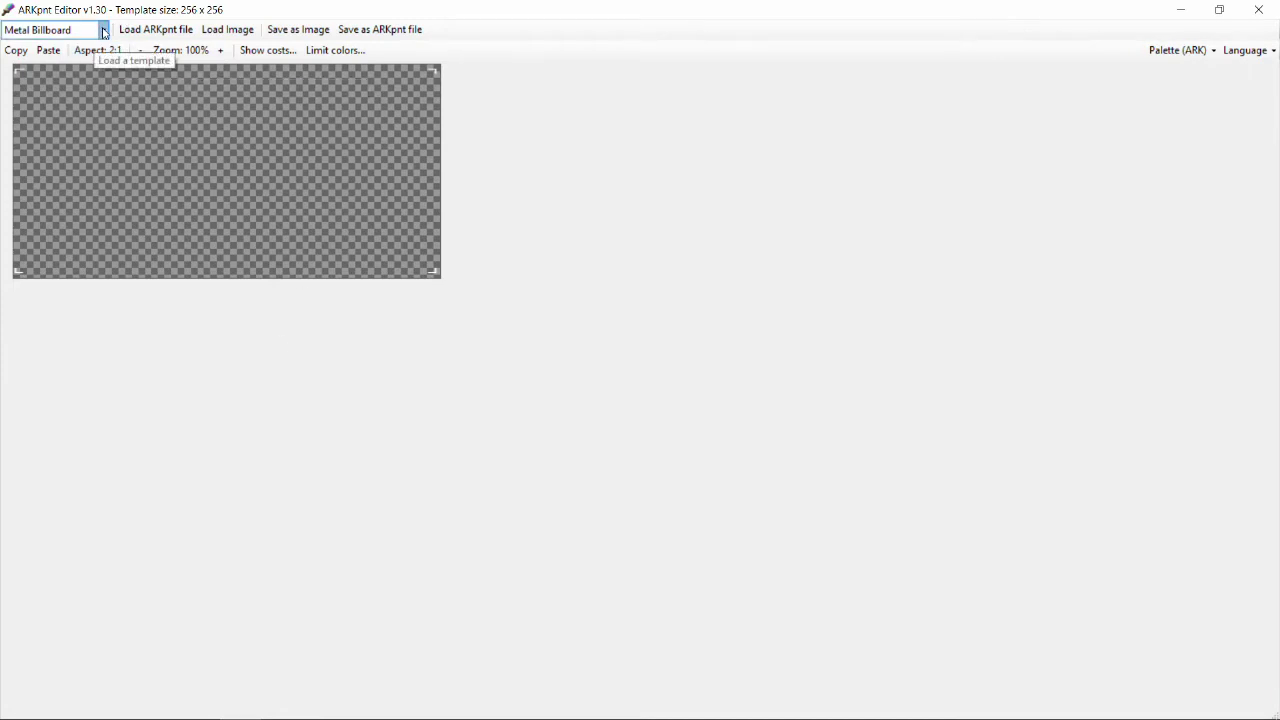
left_click(103, 31)
left_click(45, 84)
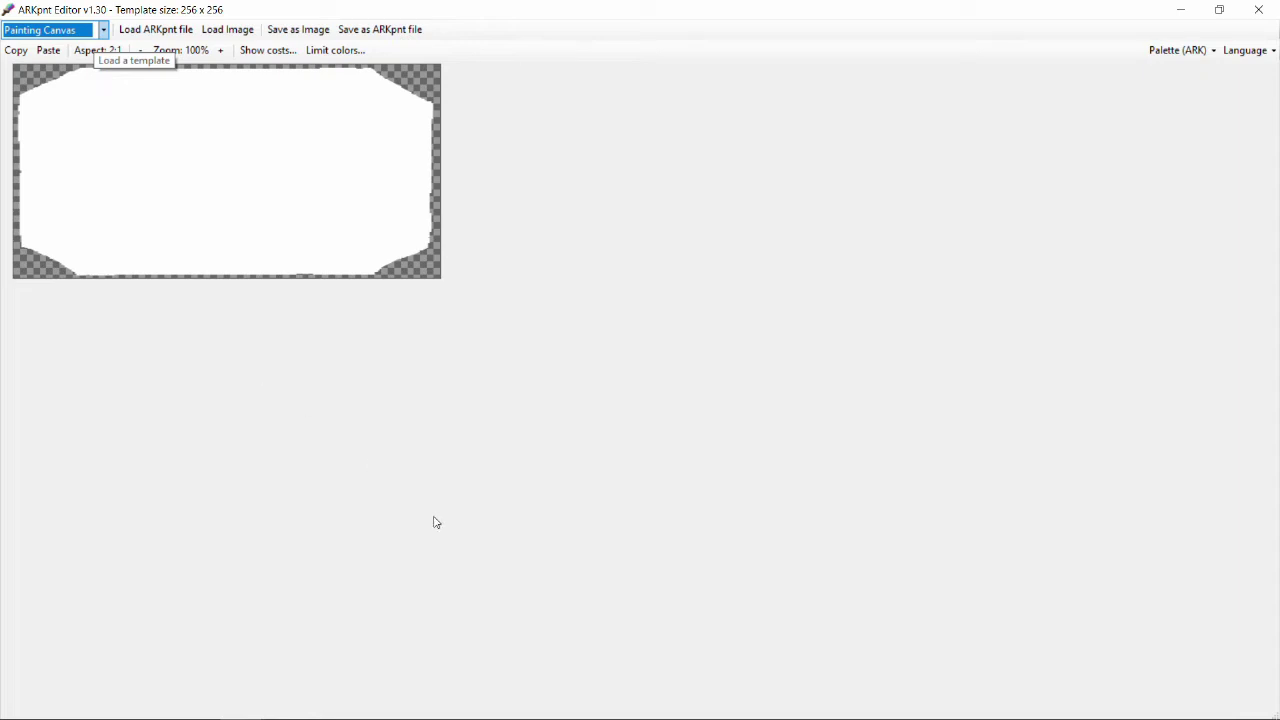
left_click(97, 50)
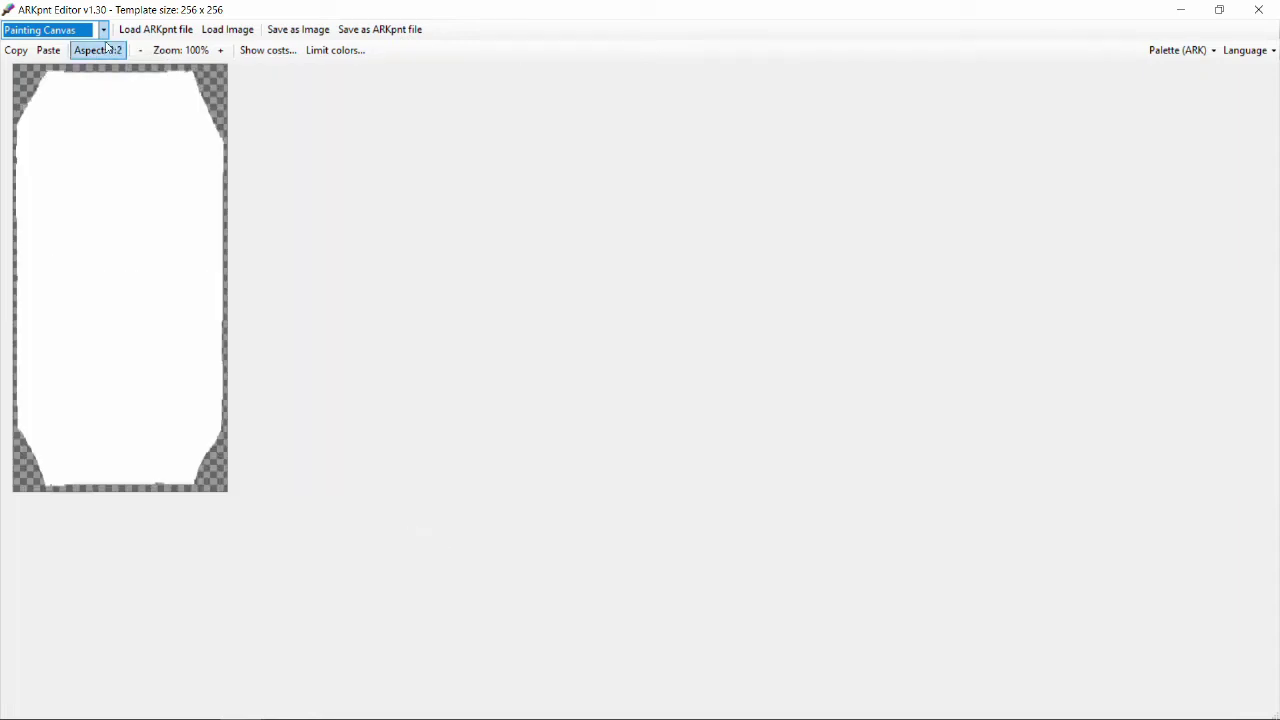
left_click(97, 50)
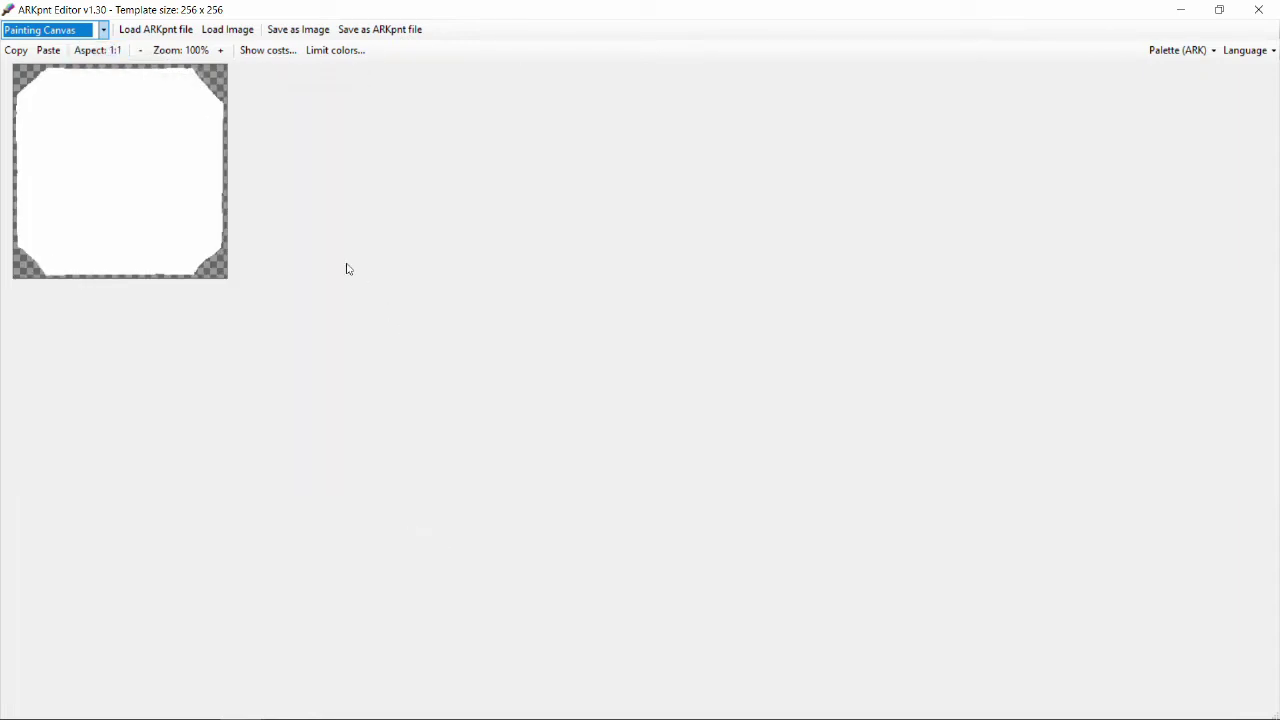
Step: Load atflogopaint from the Desktop onto the canvas, reducing its colours to the ARK palette
left_click(221, 39)
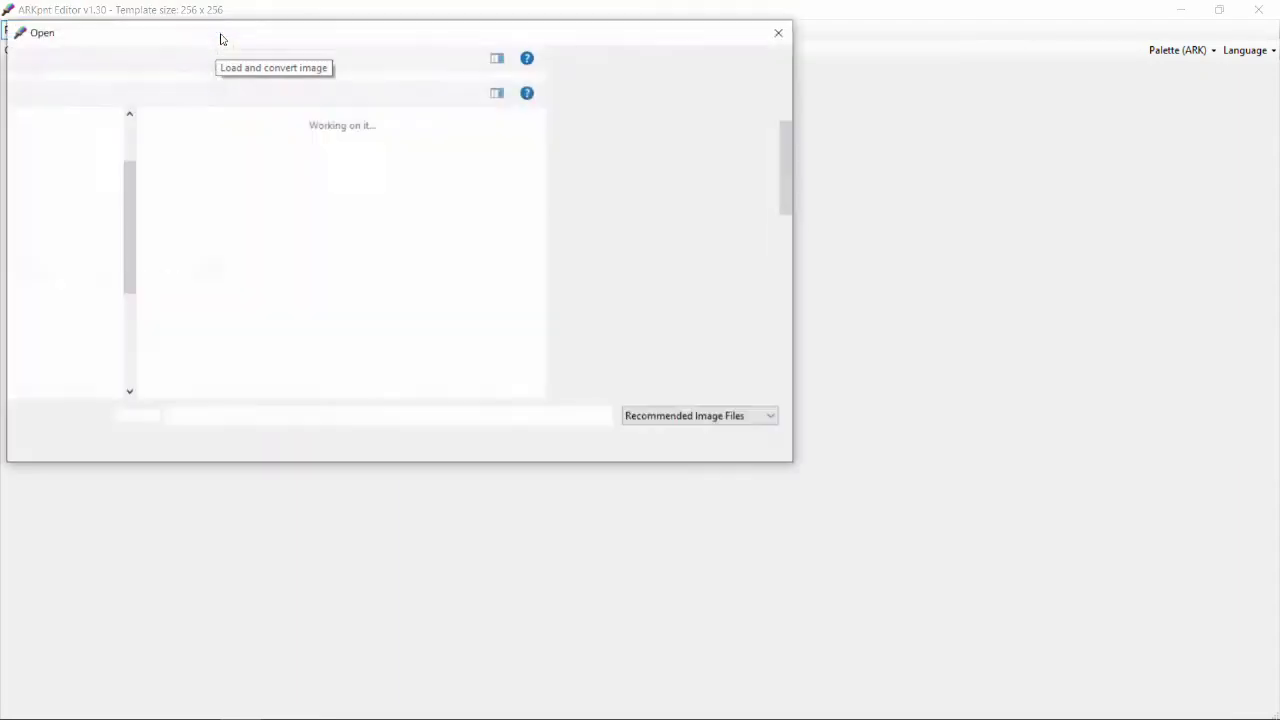
left_click(186, 64)
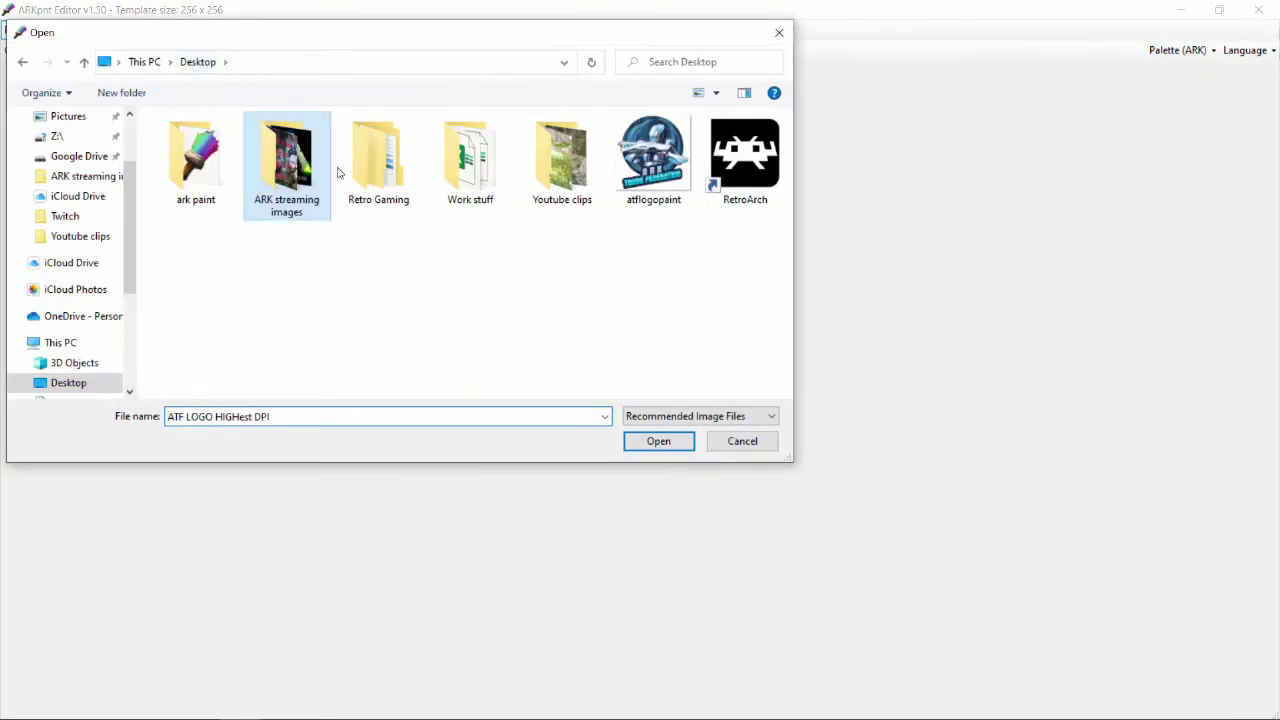
double_click(631, 183)
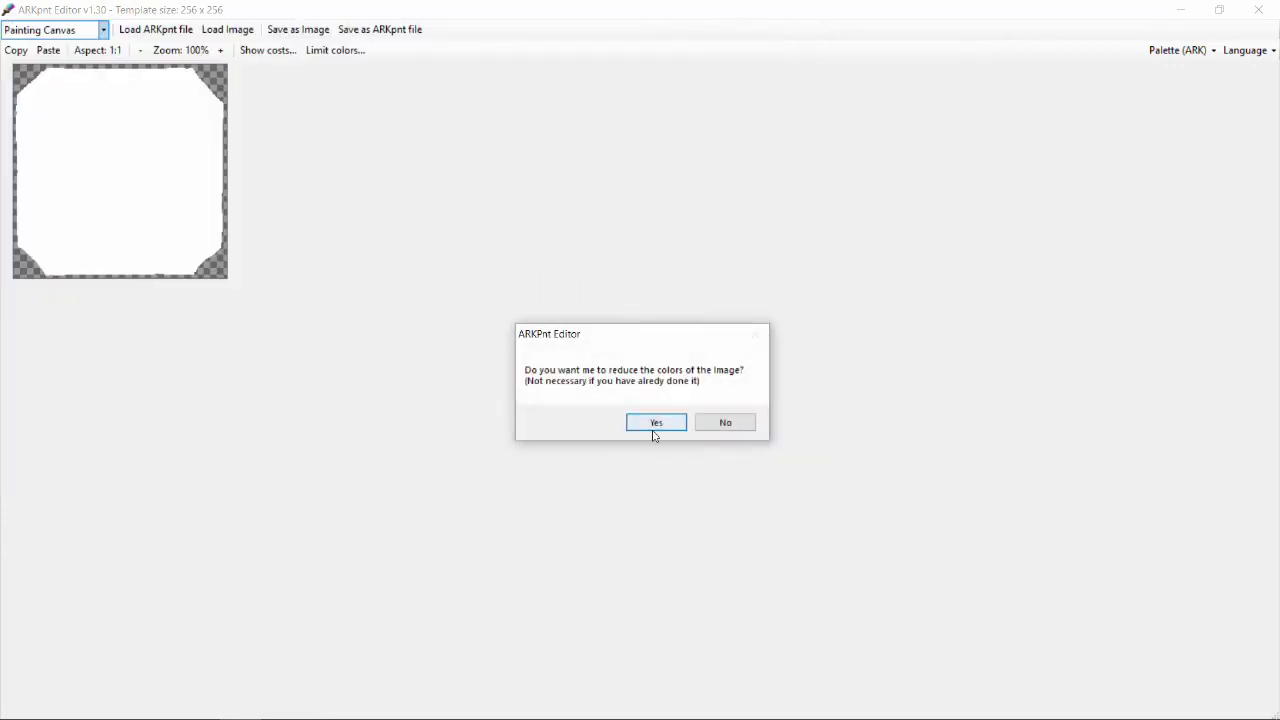
left_click(657, 424)
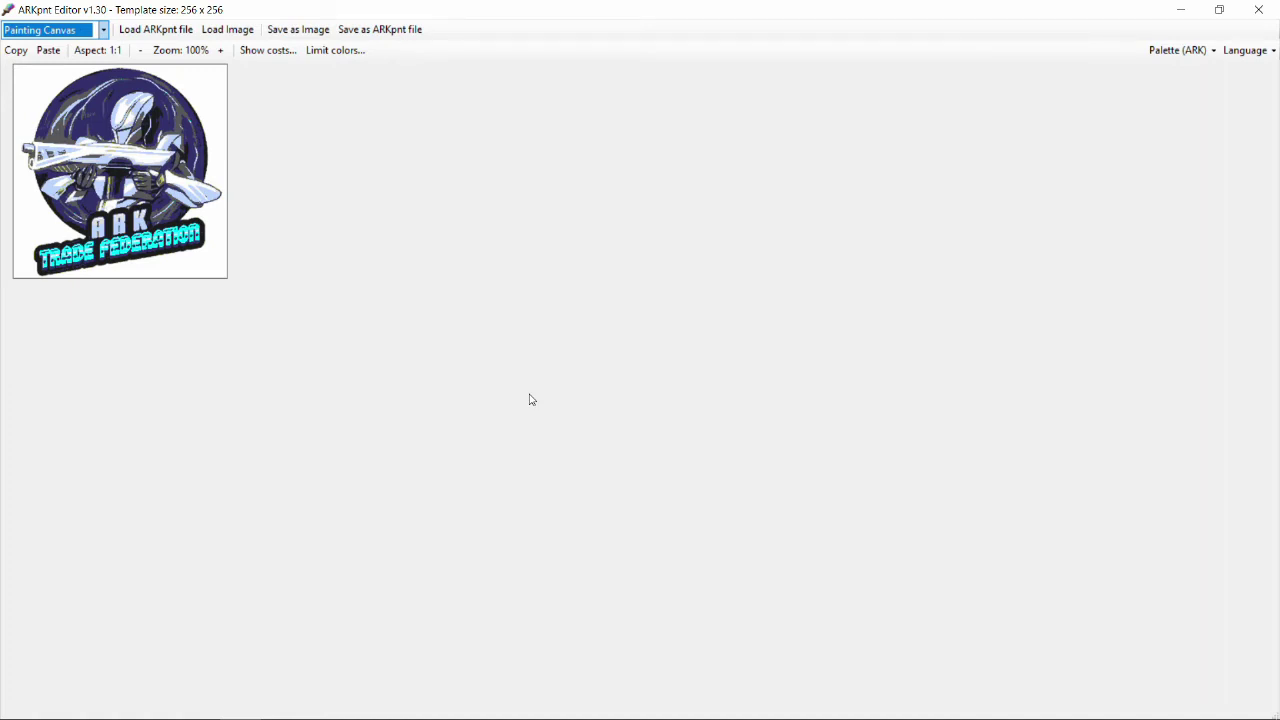
Step: Start saving the .pnt and browse D:\SteamLibrary\steamapps\common\ARK\ShooterGame\Saved\MyPaintings
left_click(354, 30)
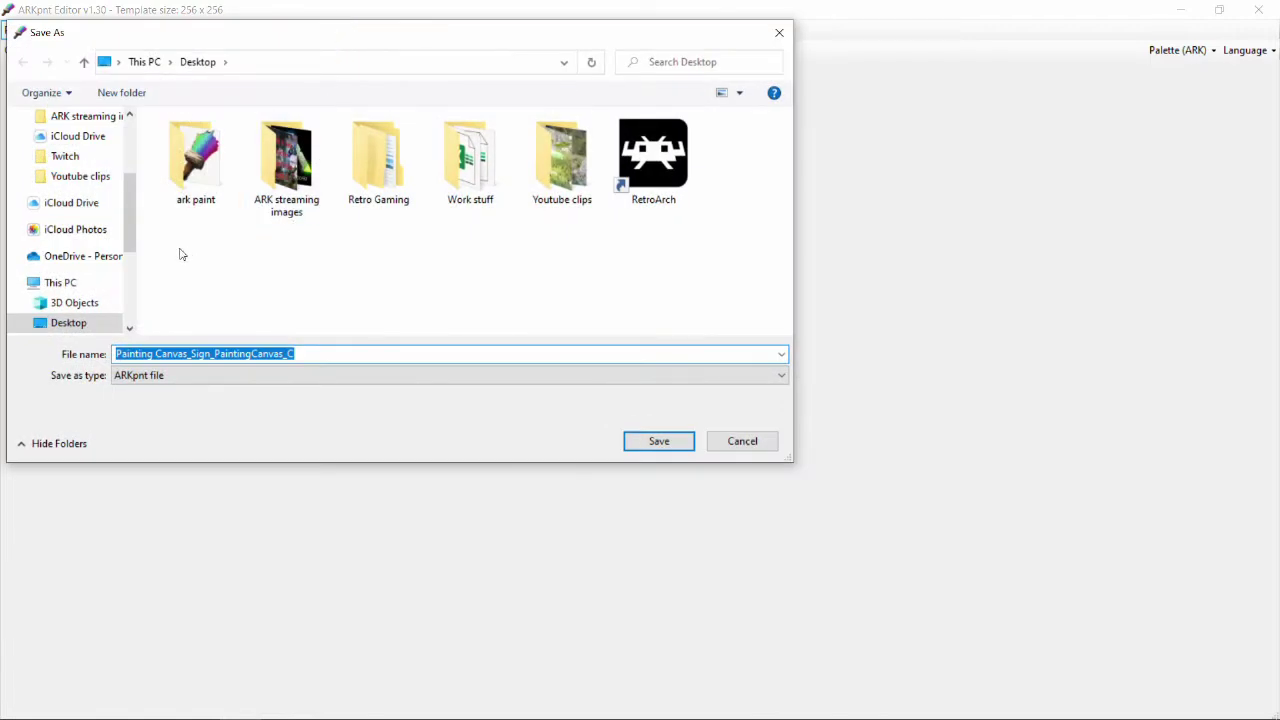
scroll(131, 294, "down", 3)
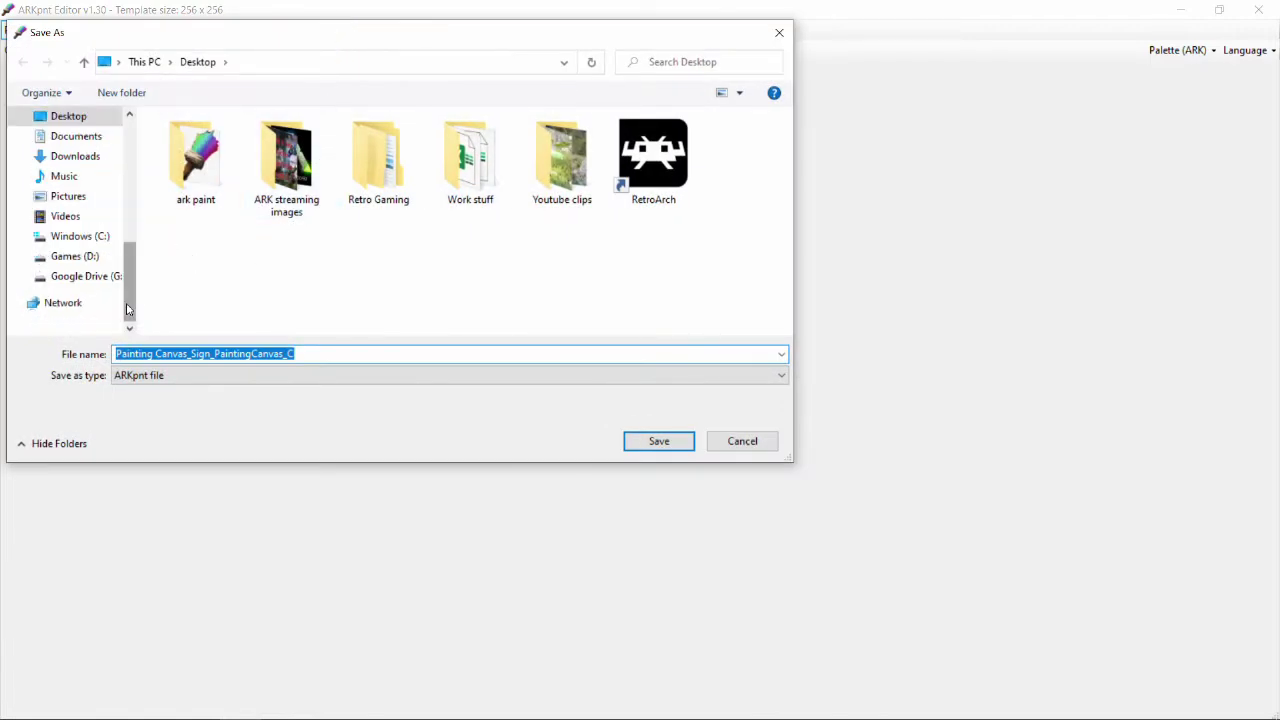
left_click(89, 257)
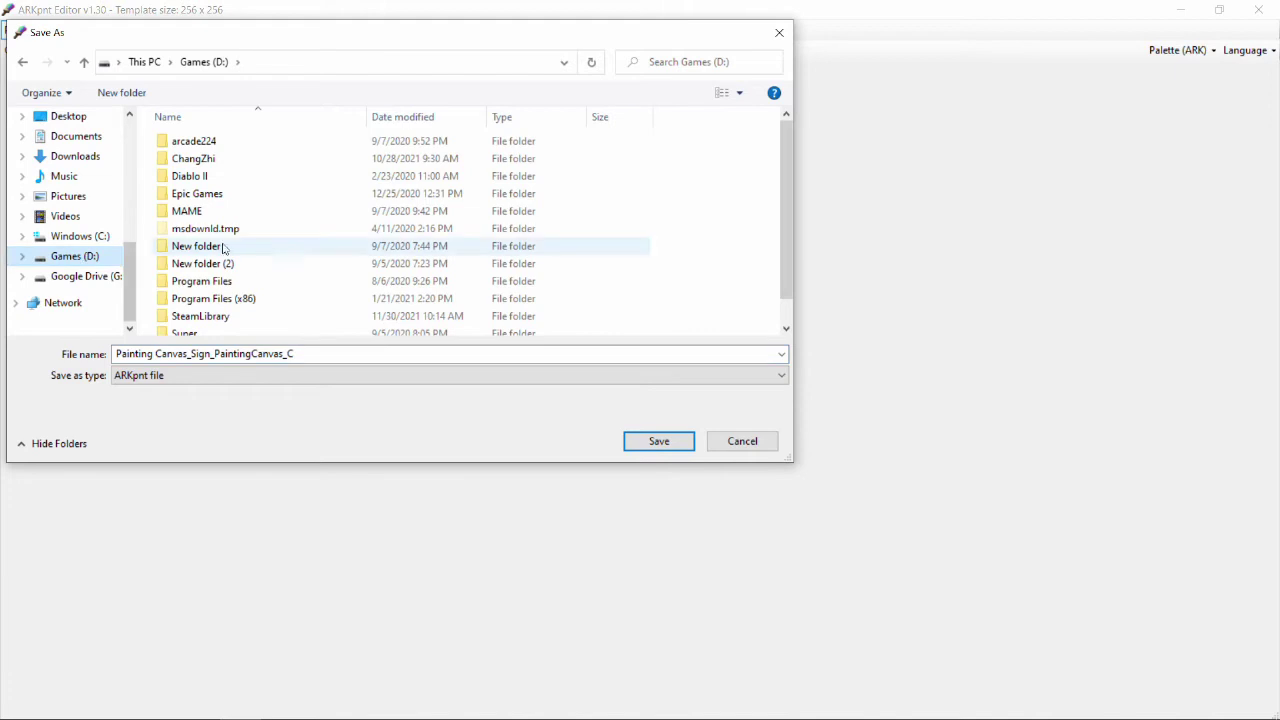
scroll(258, 300, "down", 1)
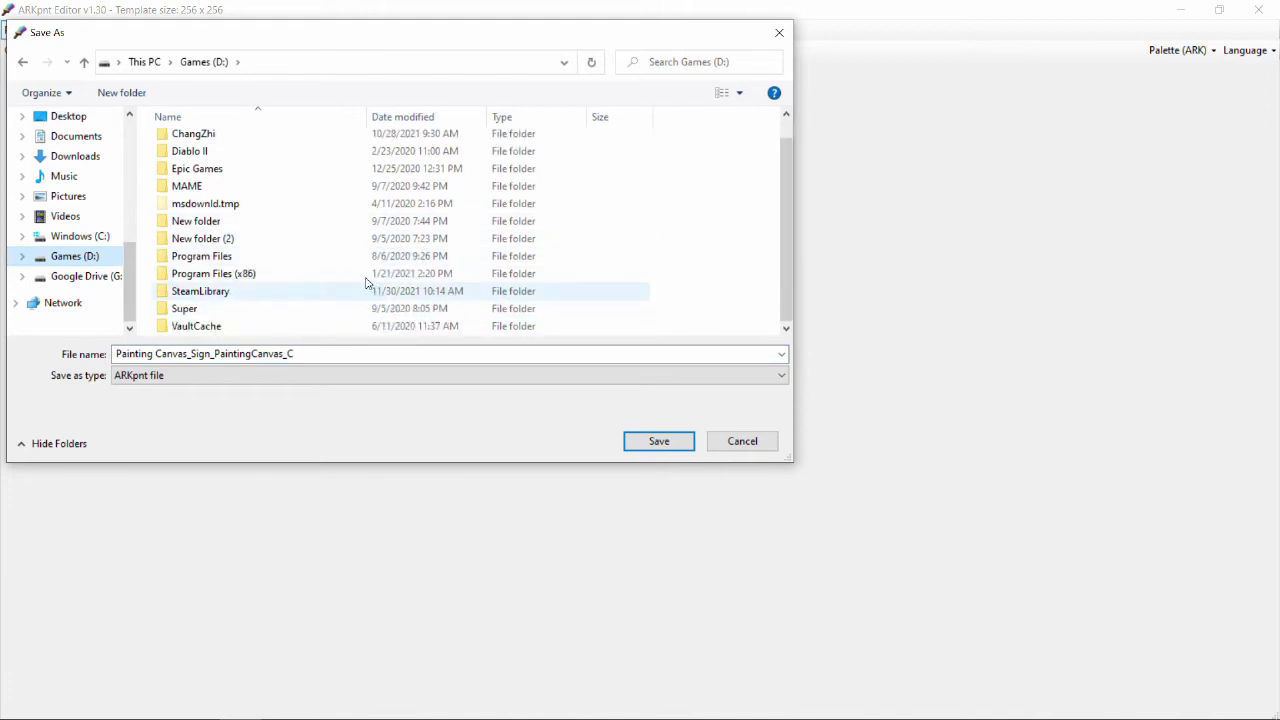
double_click(257, 292)
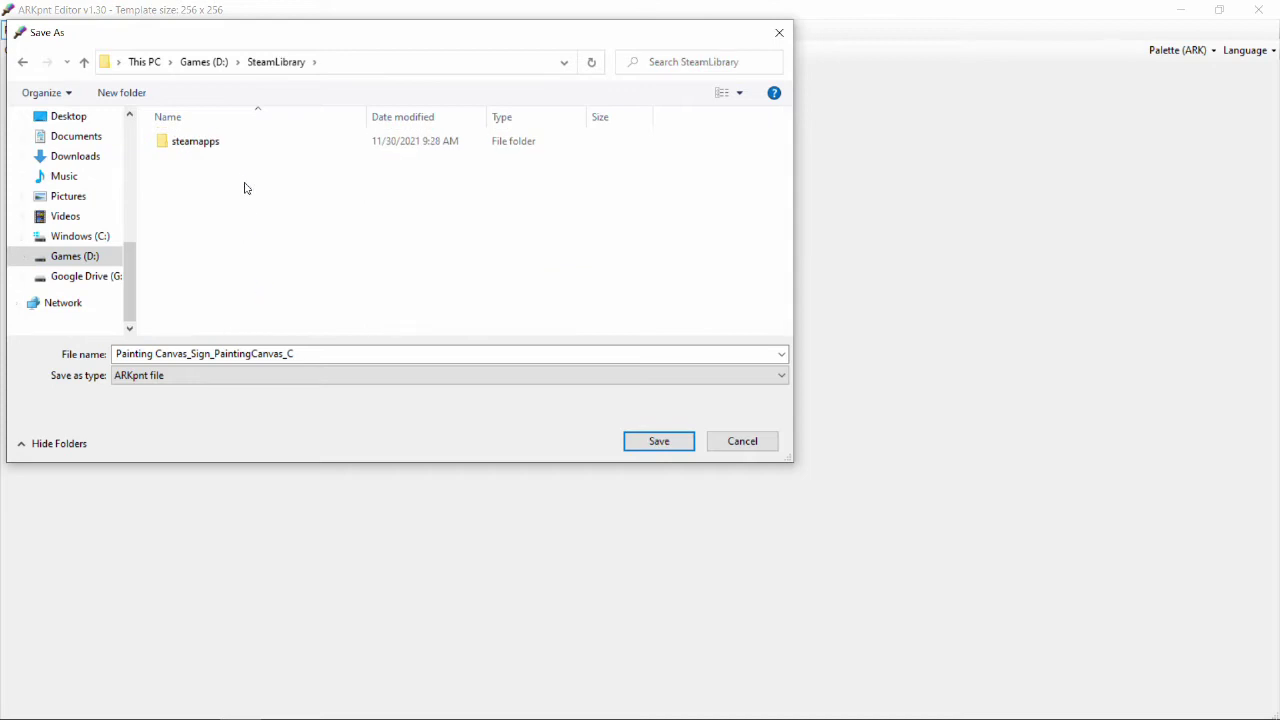
double_click(219, 143)
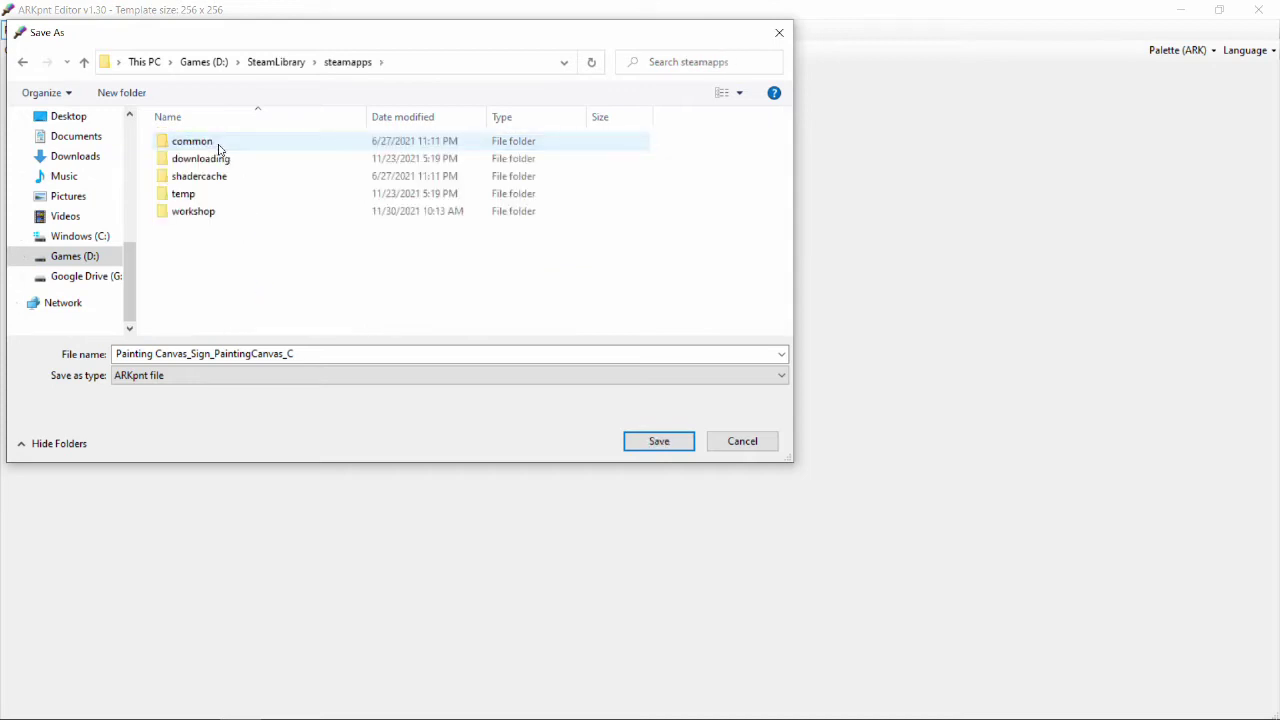
double_click(219, 149)
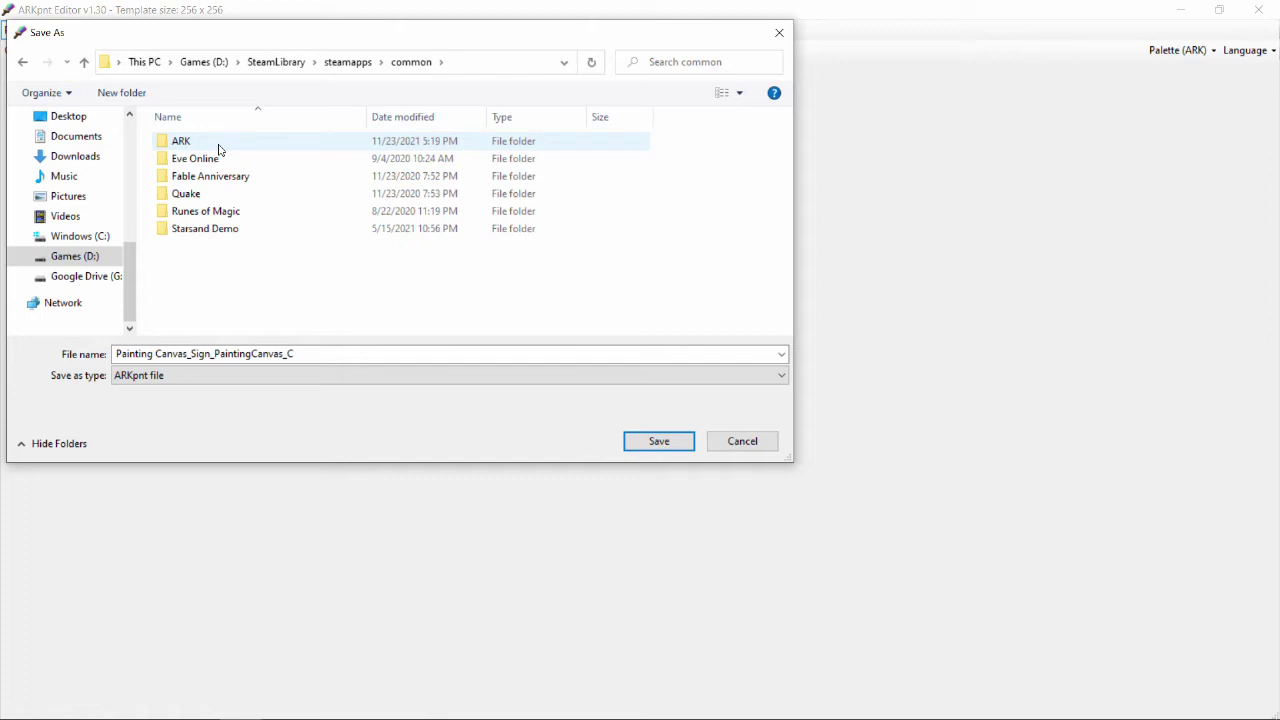
double_click(219, 149)
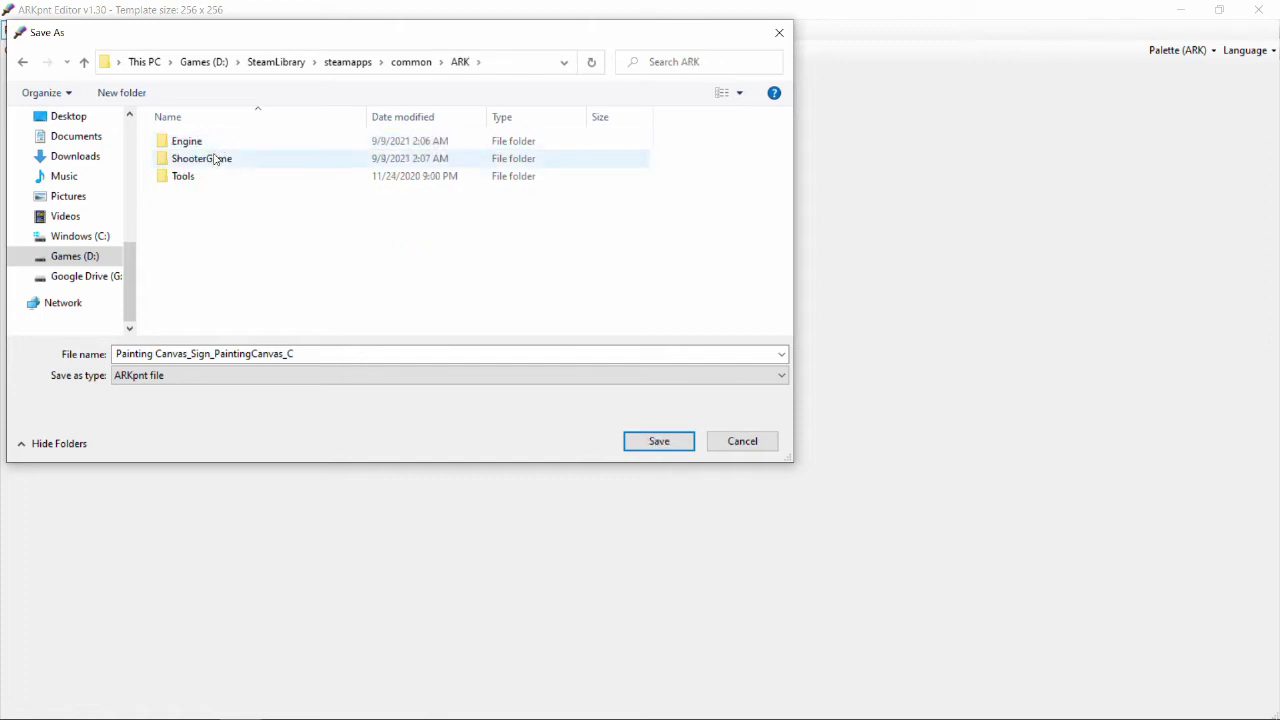
double_click(214, 160)
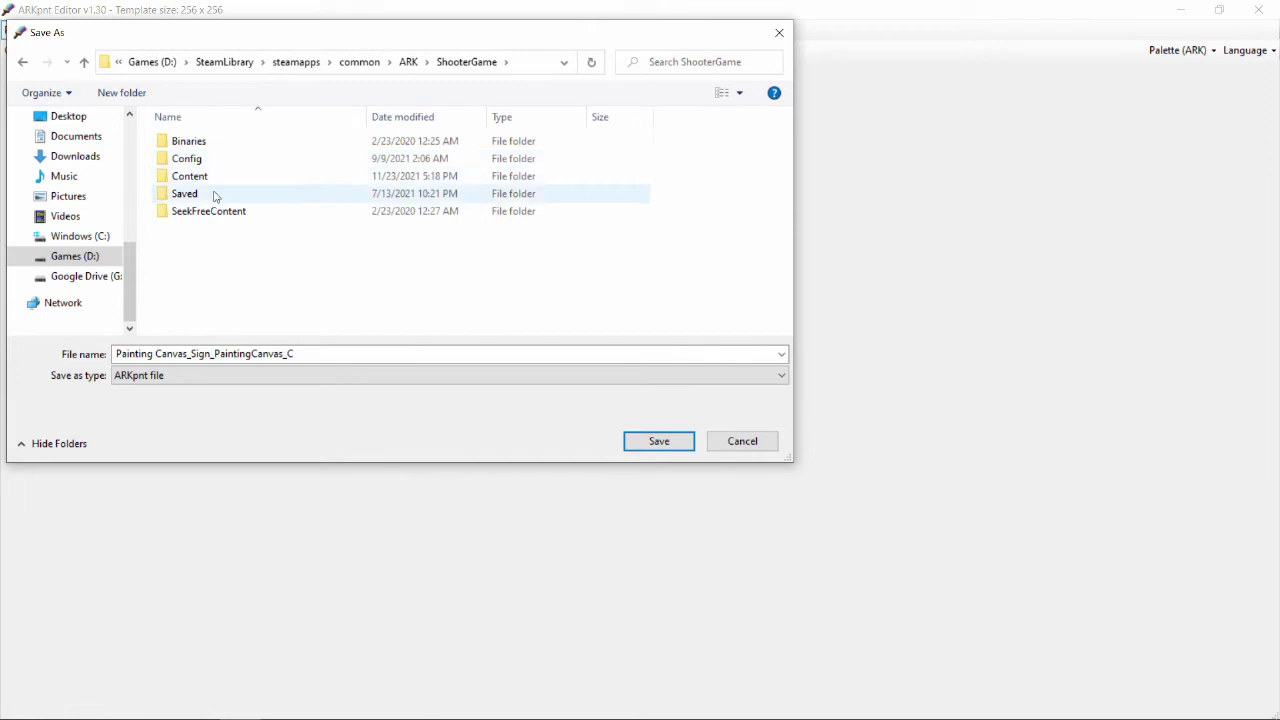
double_click(214, 195)
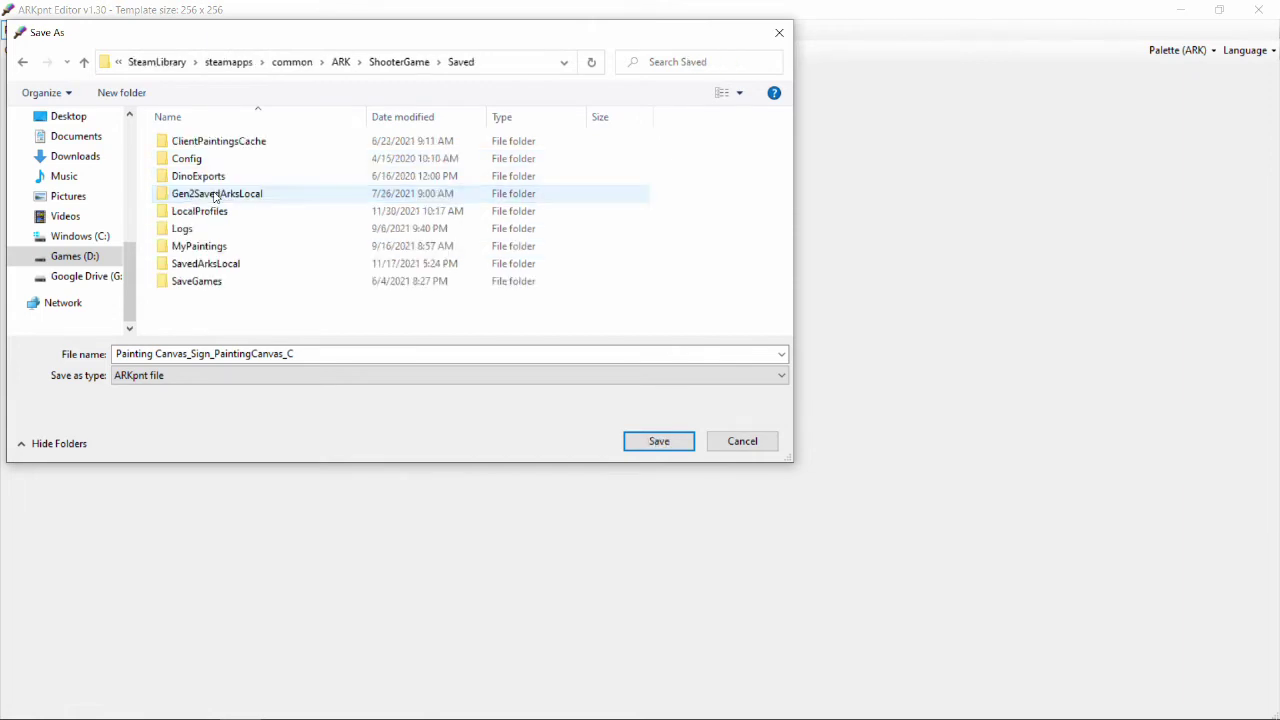
double_click(221, 247)
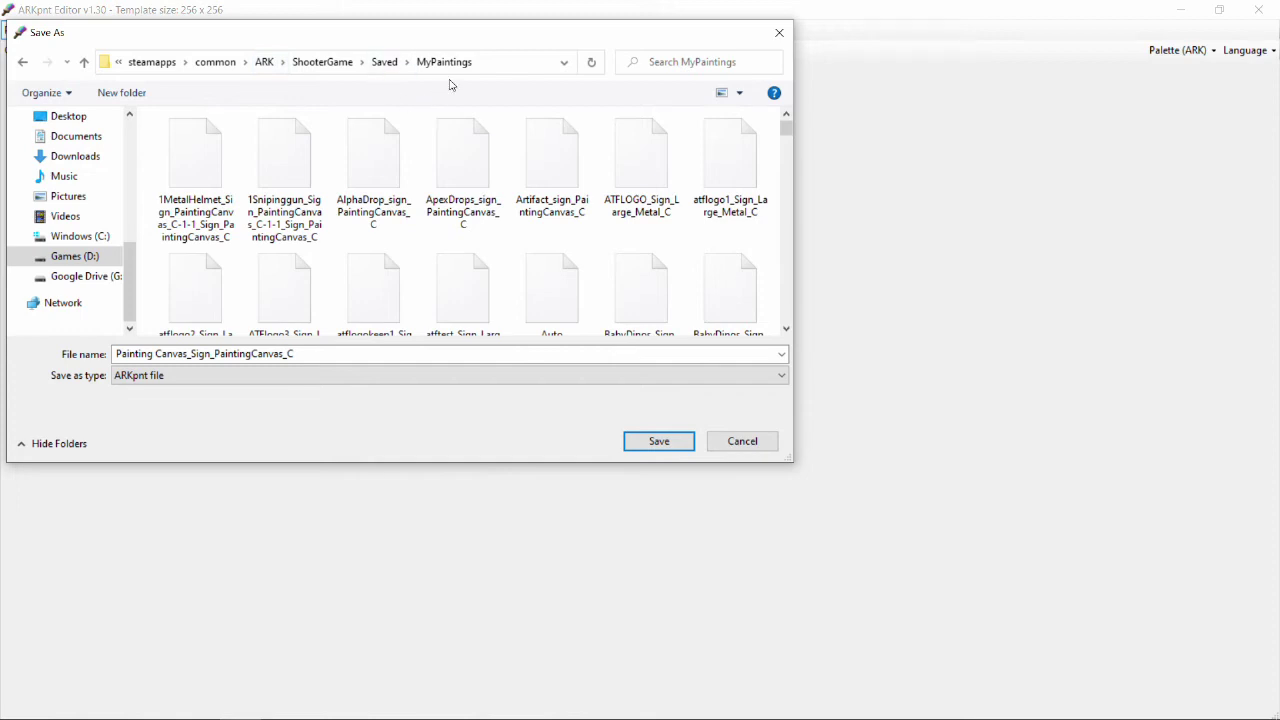
Step: Save the painting as atfpaint_Sign_PaintingCanvas_C, then return to the ARK game window
left_click(178, 353)
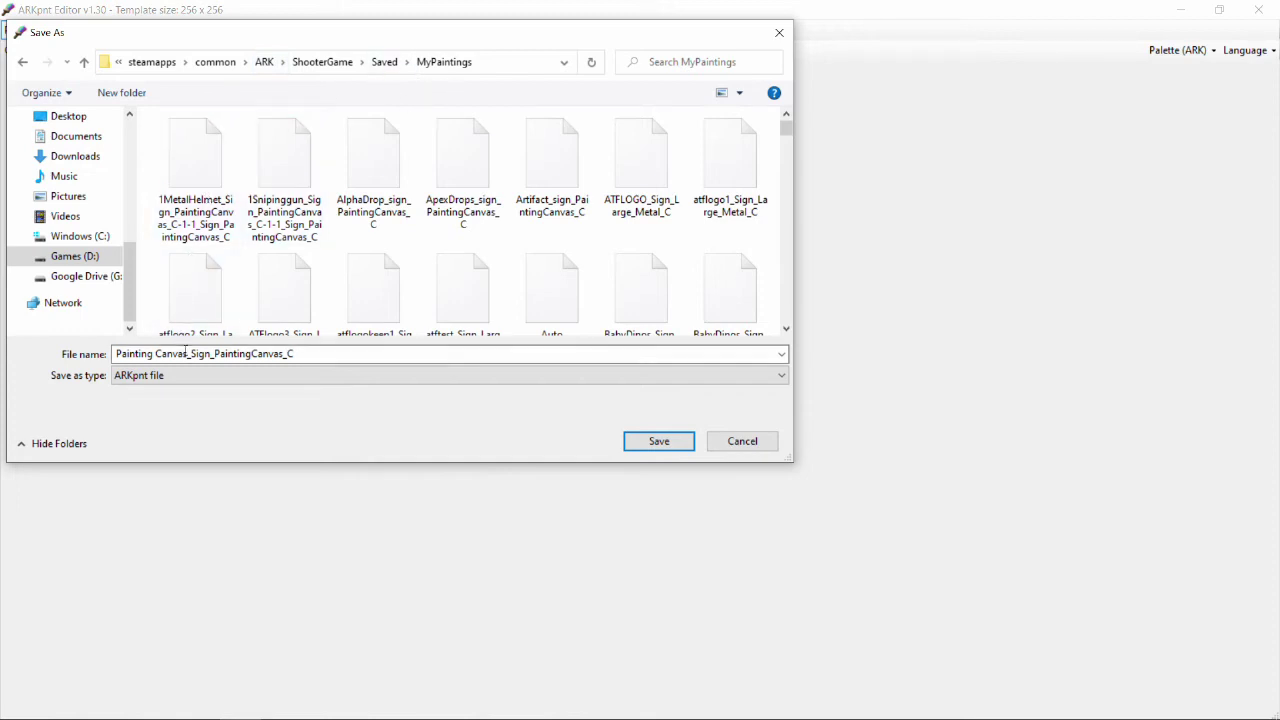
left_click_drag(188, 353, 84, 347)
key("BackSpace")
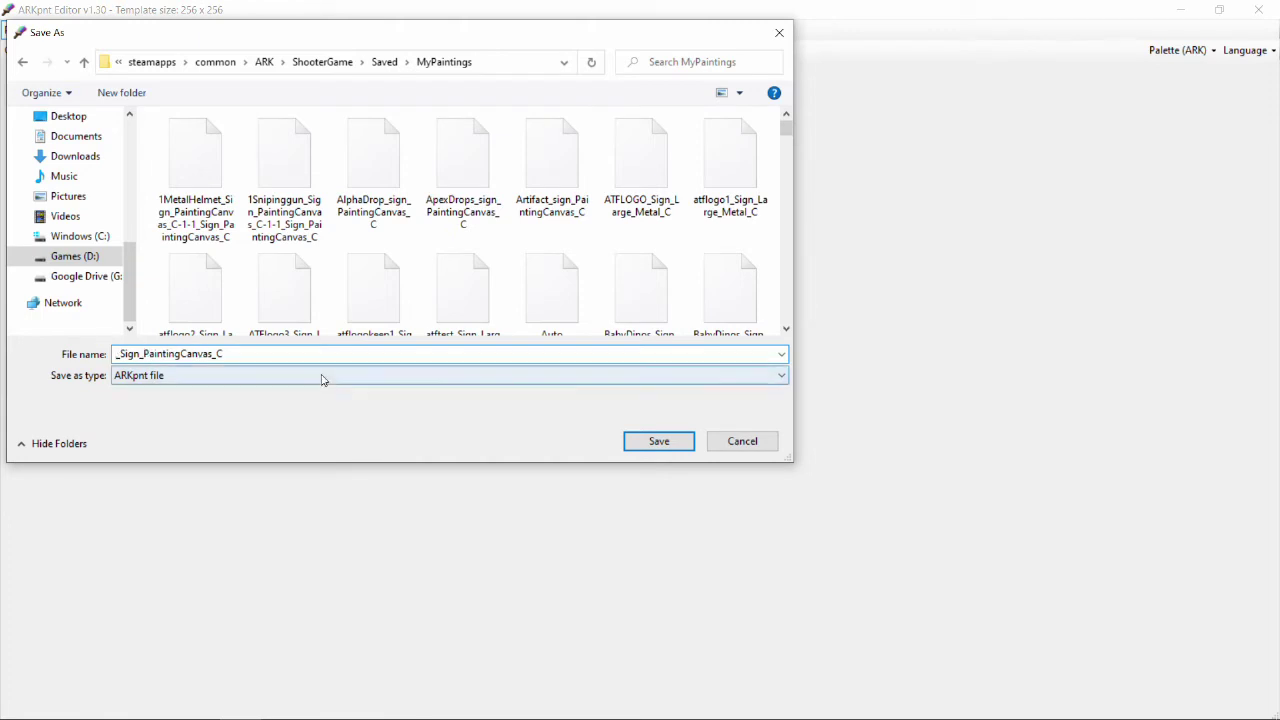
type("atfpaint")
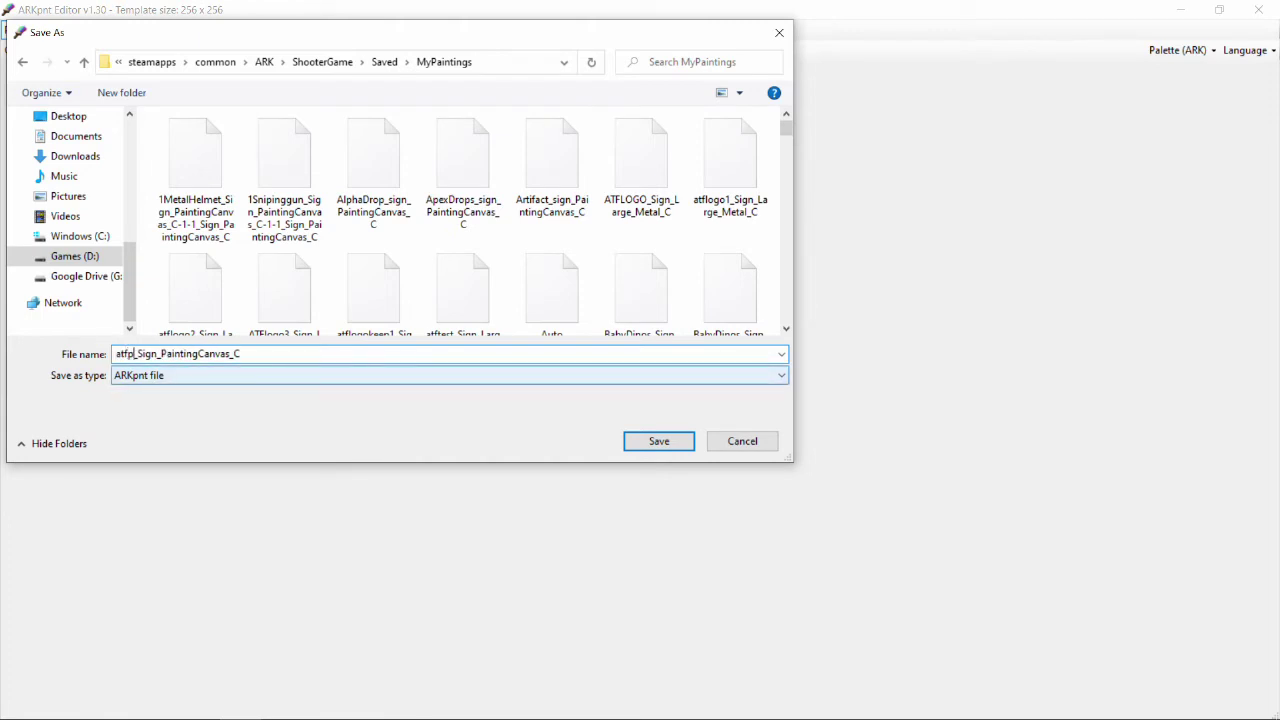
left_click(660, 447)
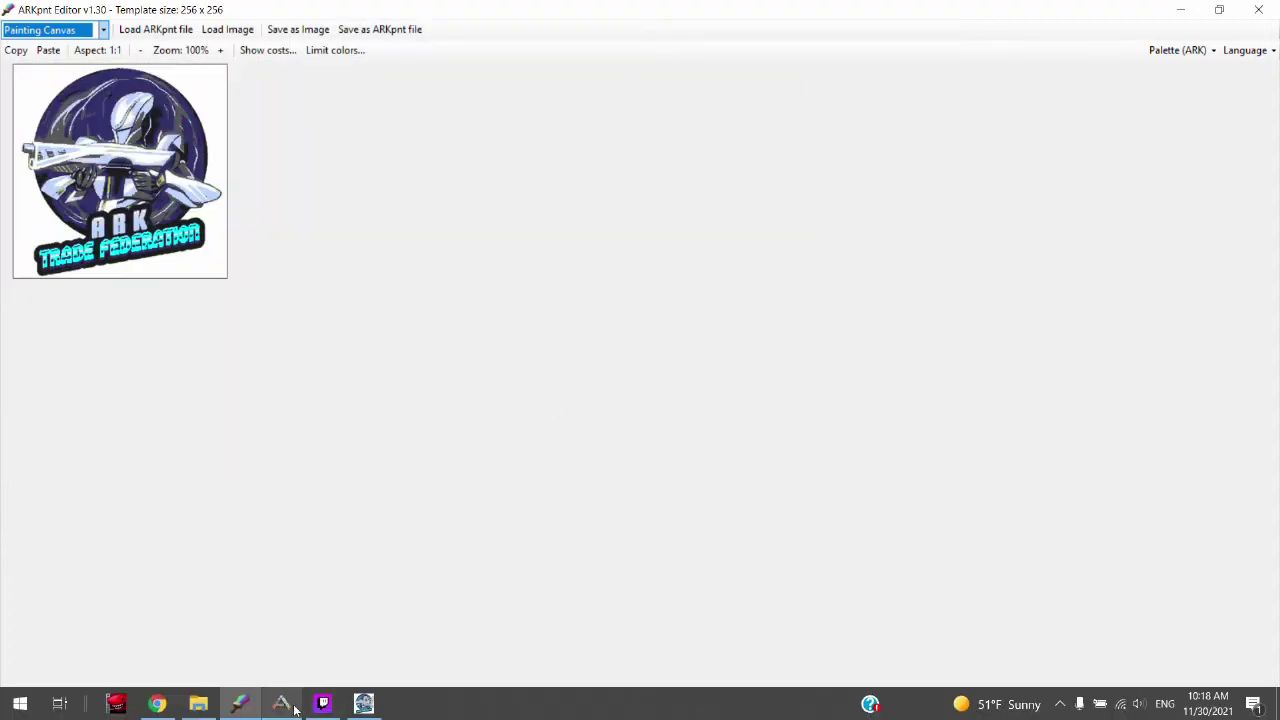
left_click(283, 705)
key("w")
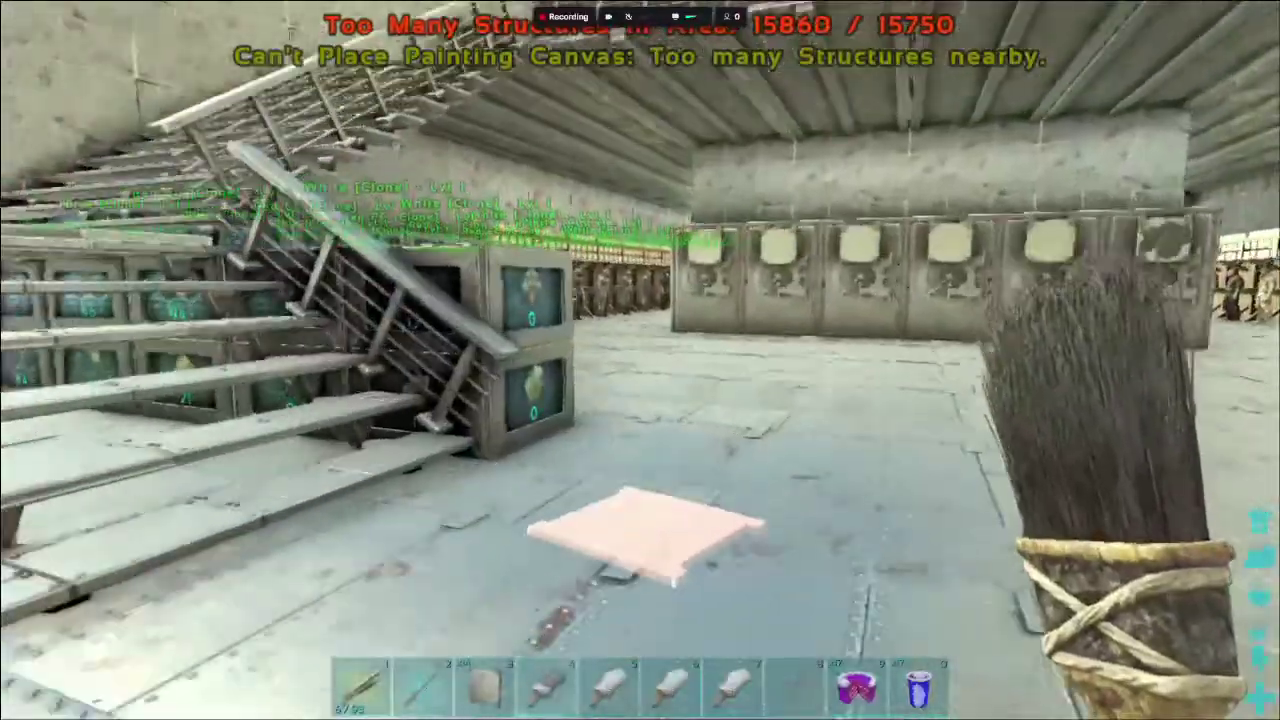
Step: Walk to the metal wall between the vaults and hang the blank Painting Canvas there
key("w")
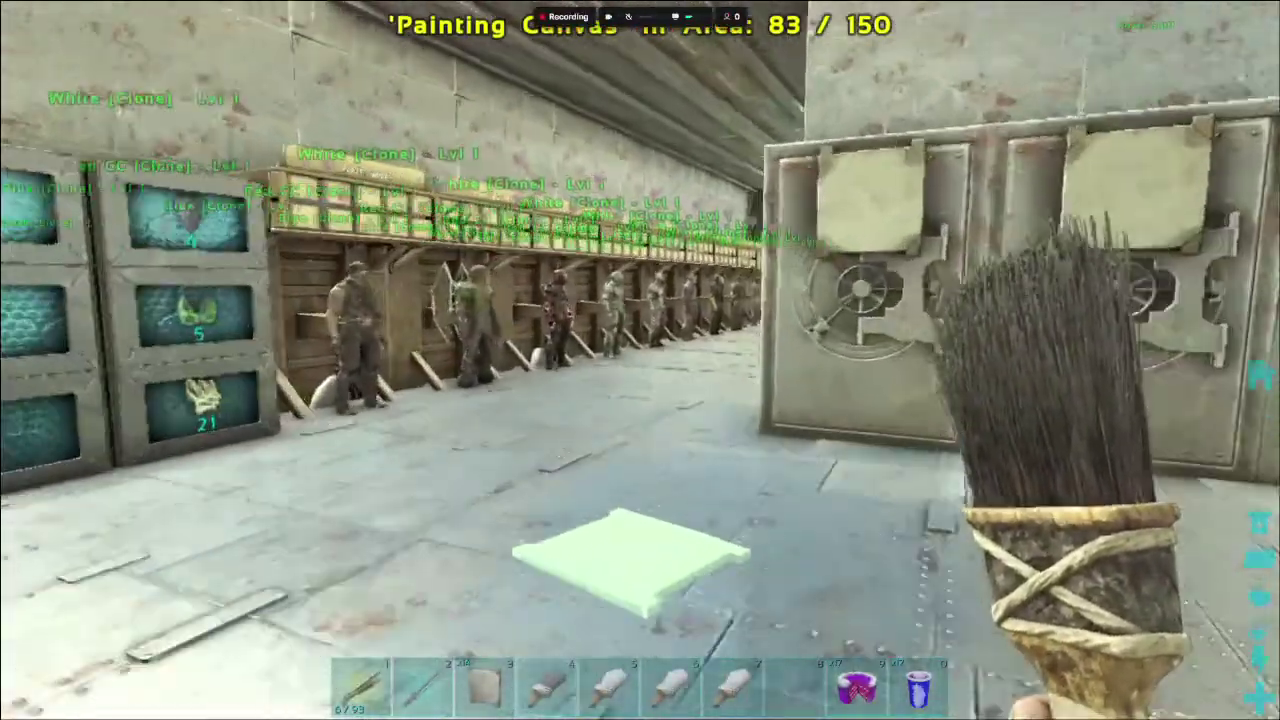
key("w")
left_click(640, 360)
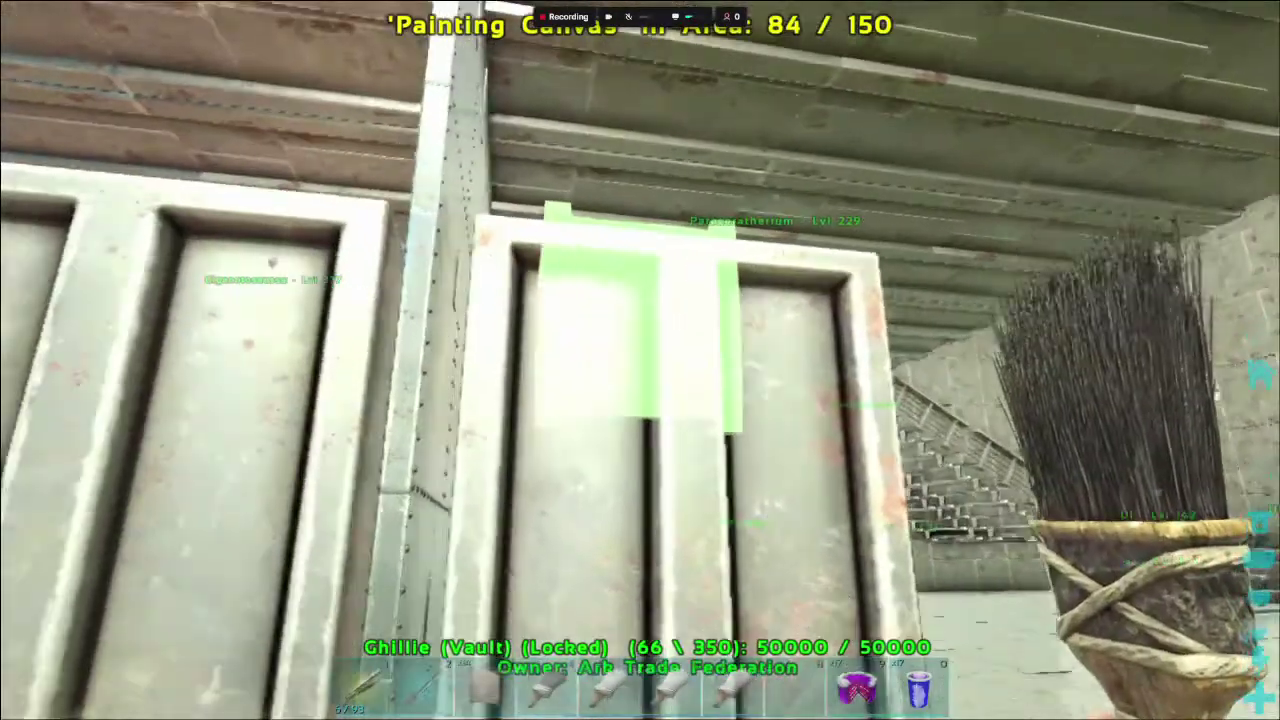
left_click(640, 360)
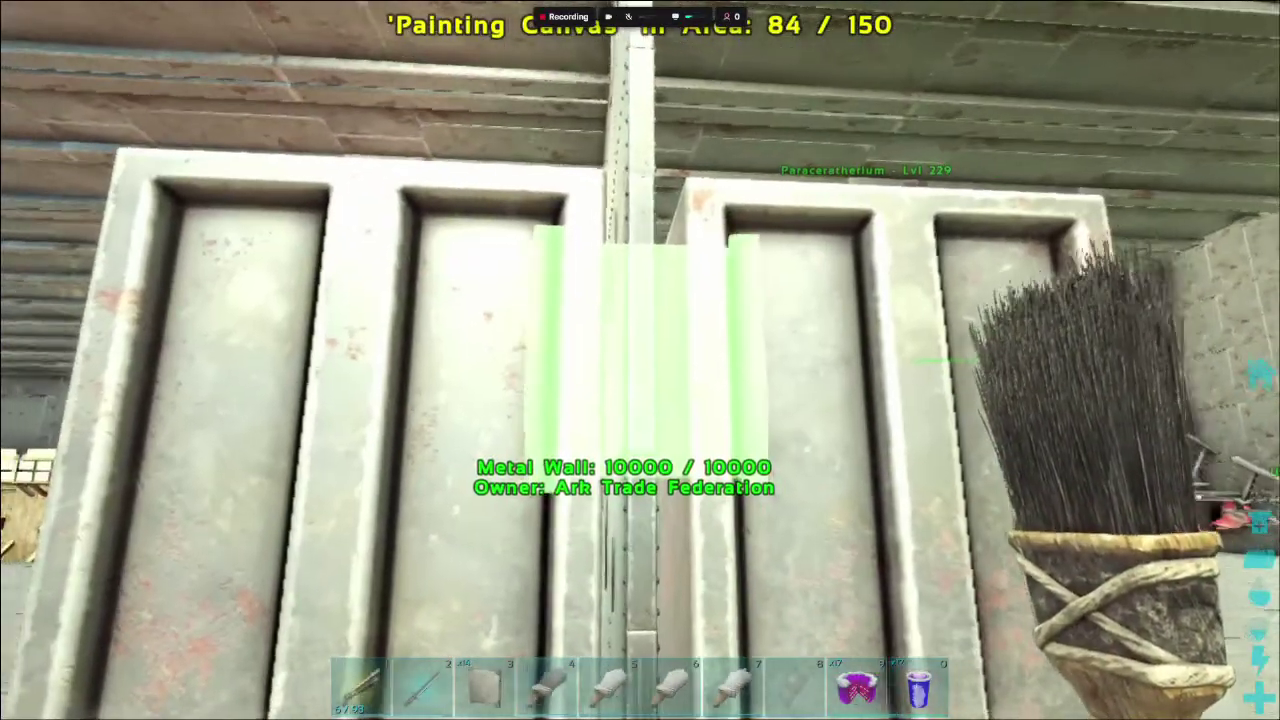
left_click(640, 360)
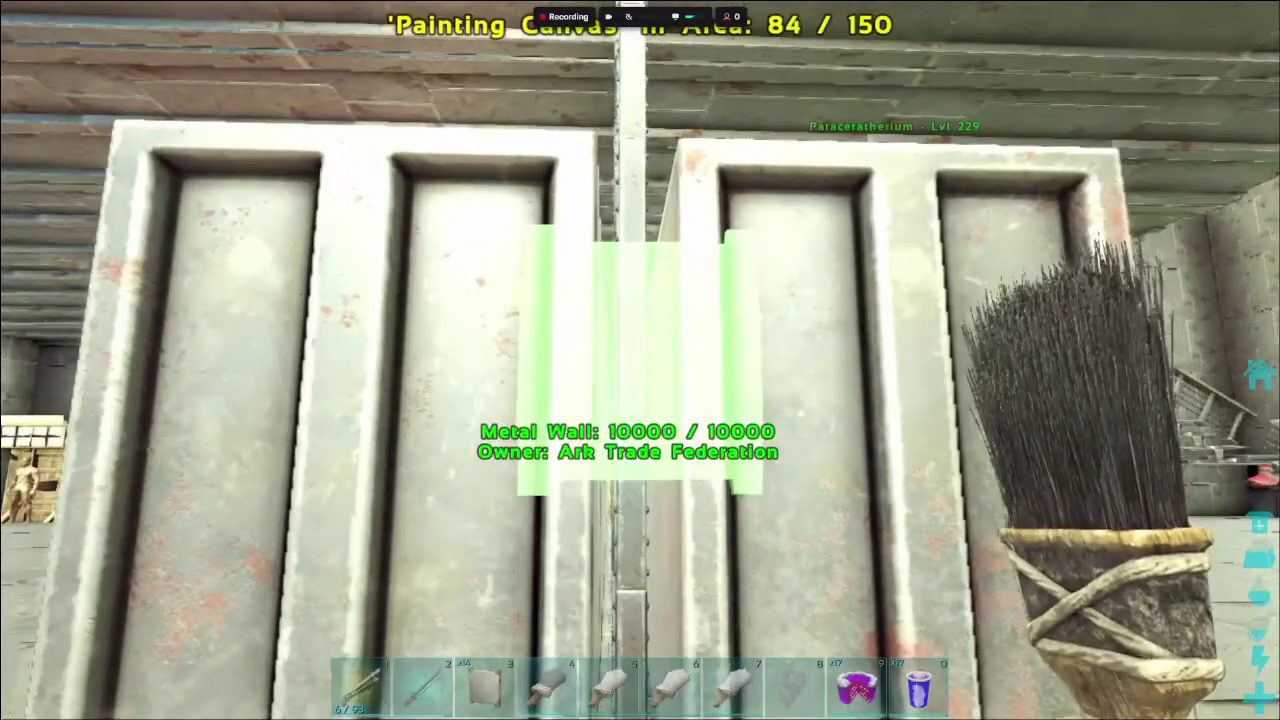
left_click(640, 360)
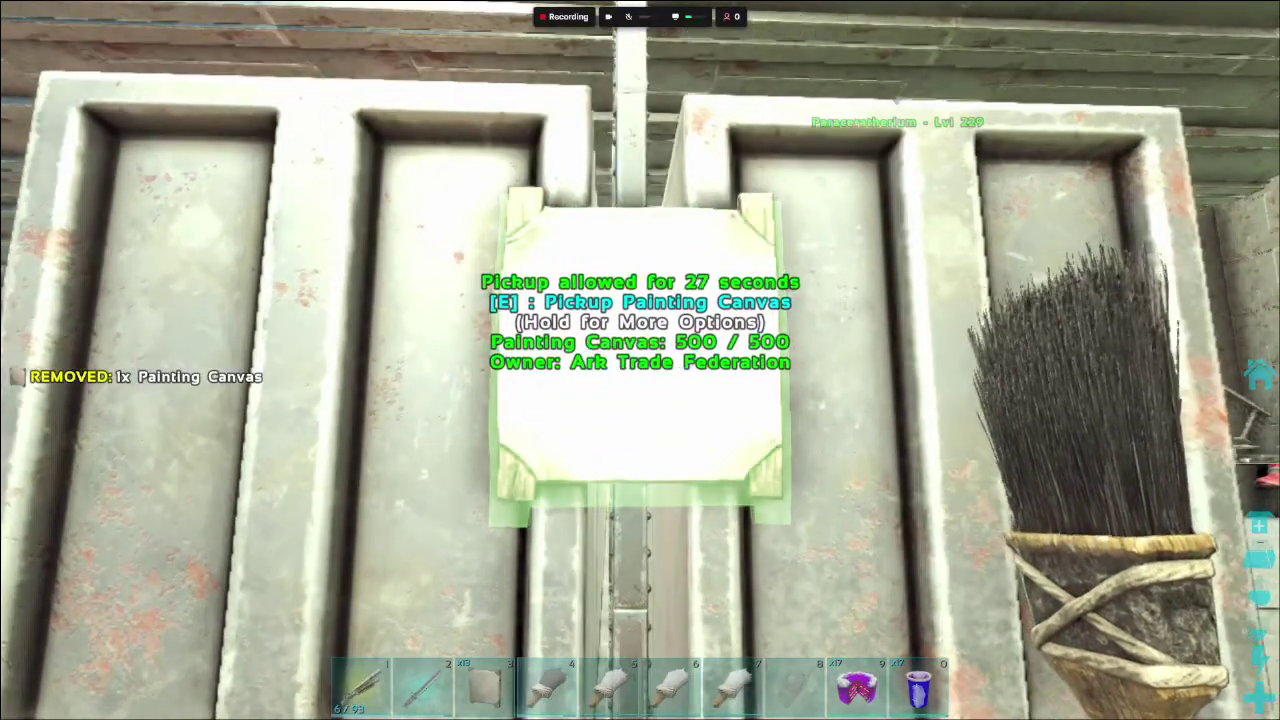
Step: Open Apply Paint on the canvas and select the saved atfpaint painting
left_click(640, 360)
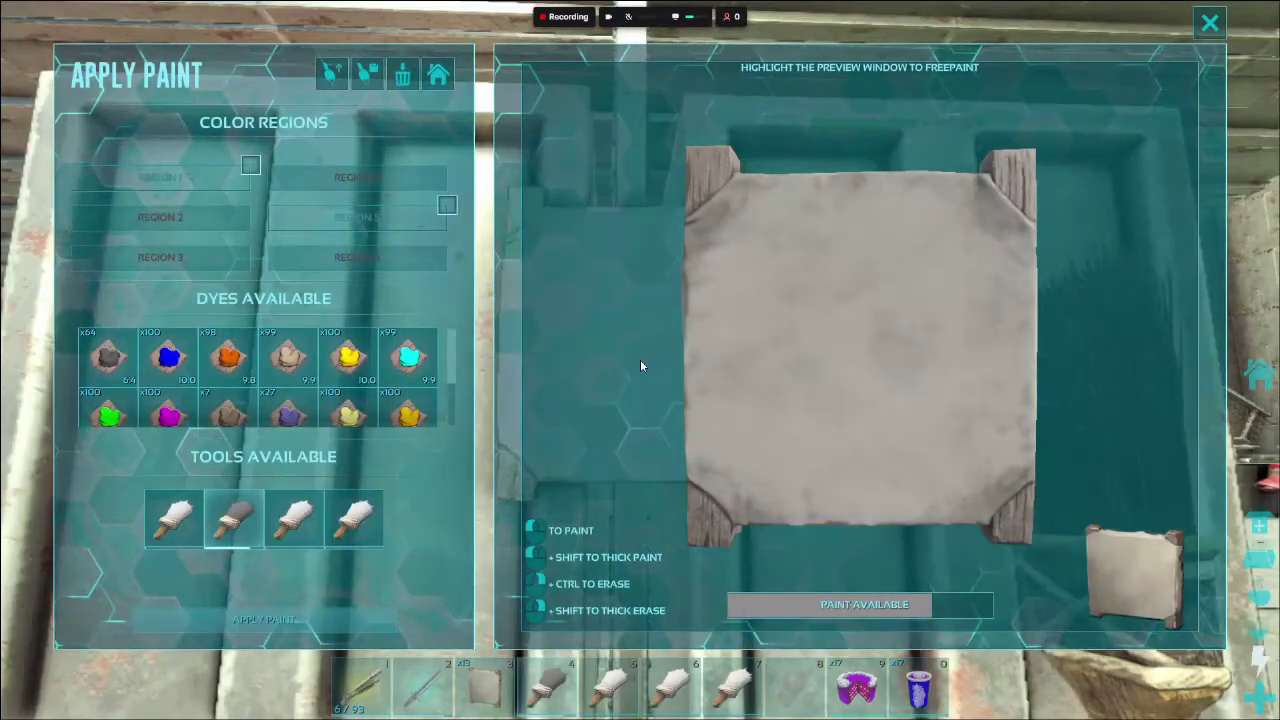
left_click(332, 74)
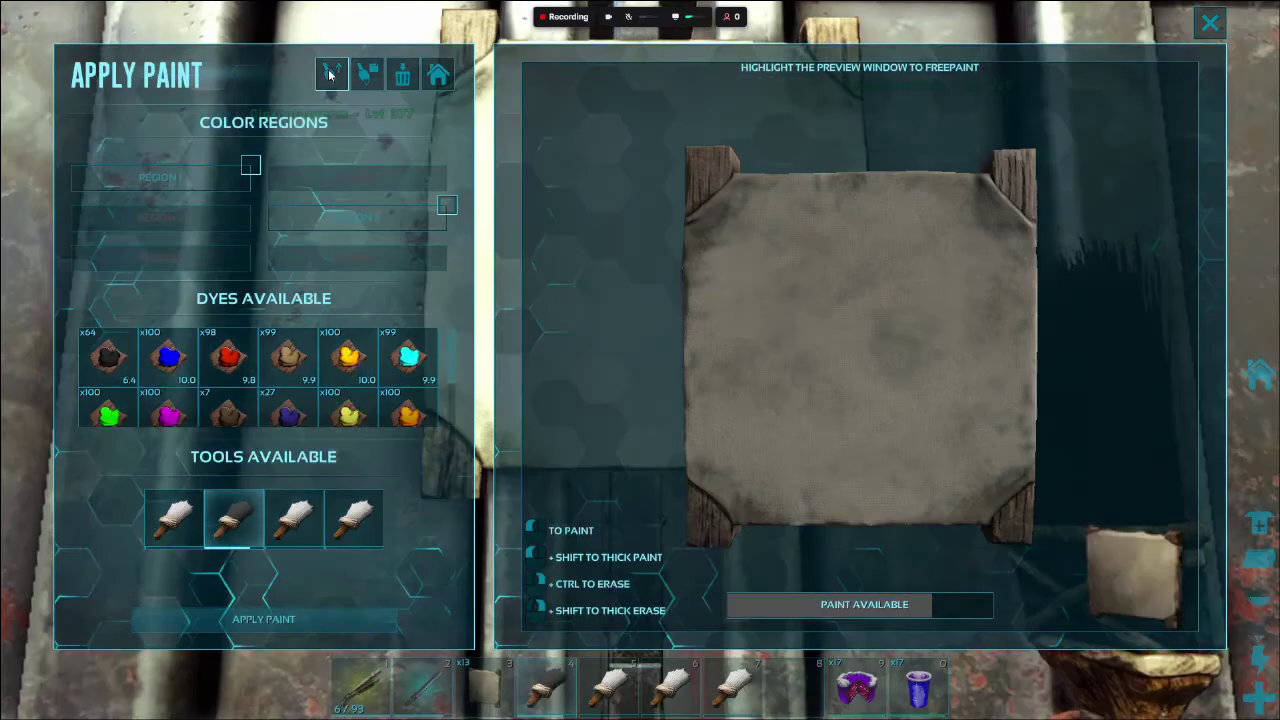
left_click(250, 411)
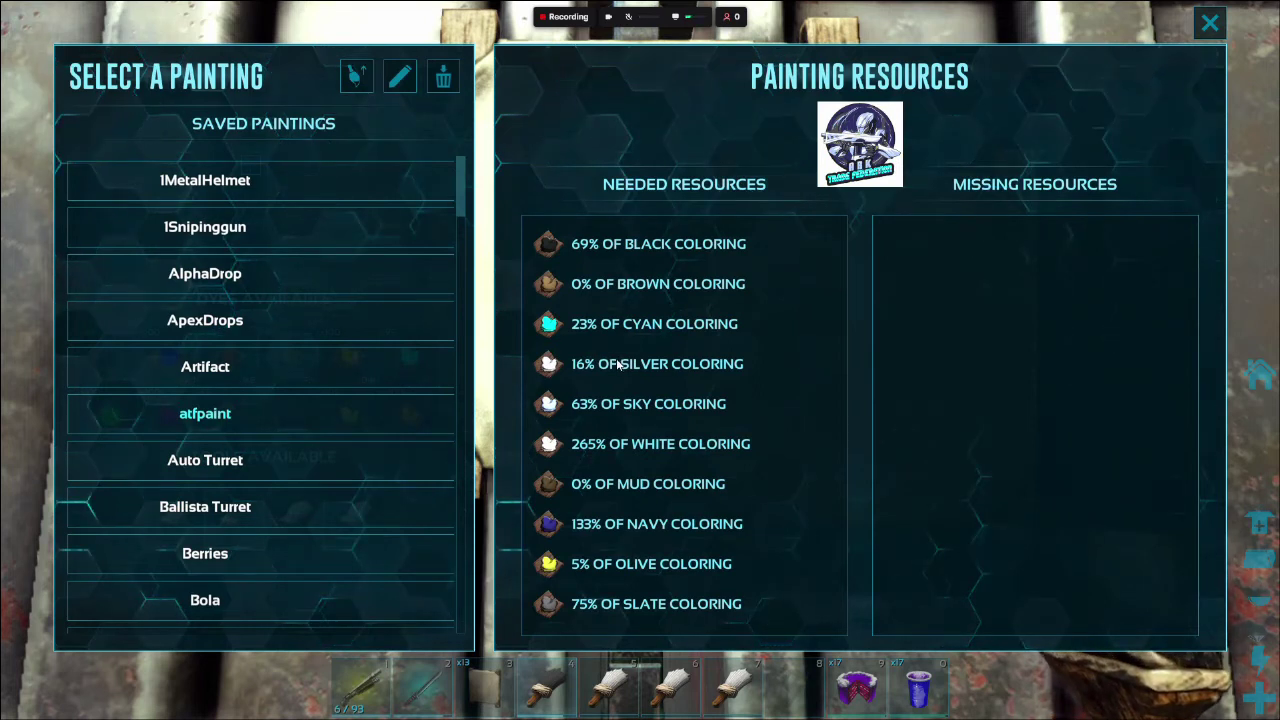
Step: Load the atfpaint painting onto the canvas, using White, Mud, Navy and Olive dyes
left_click(356, 77)
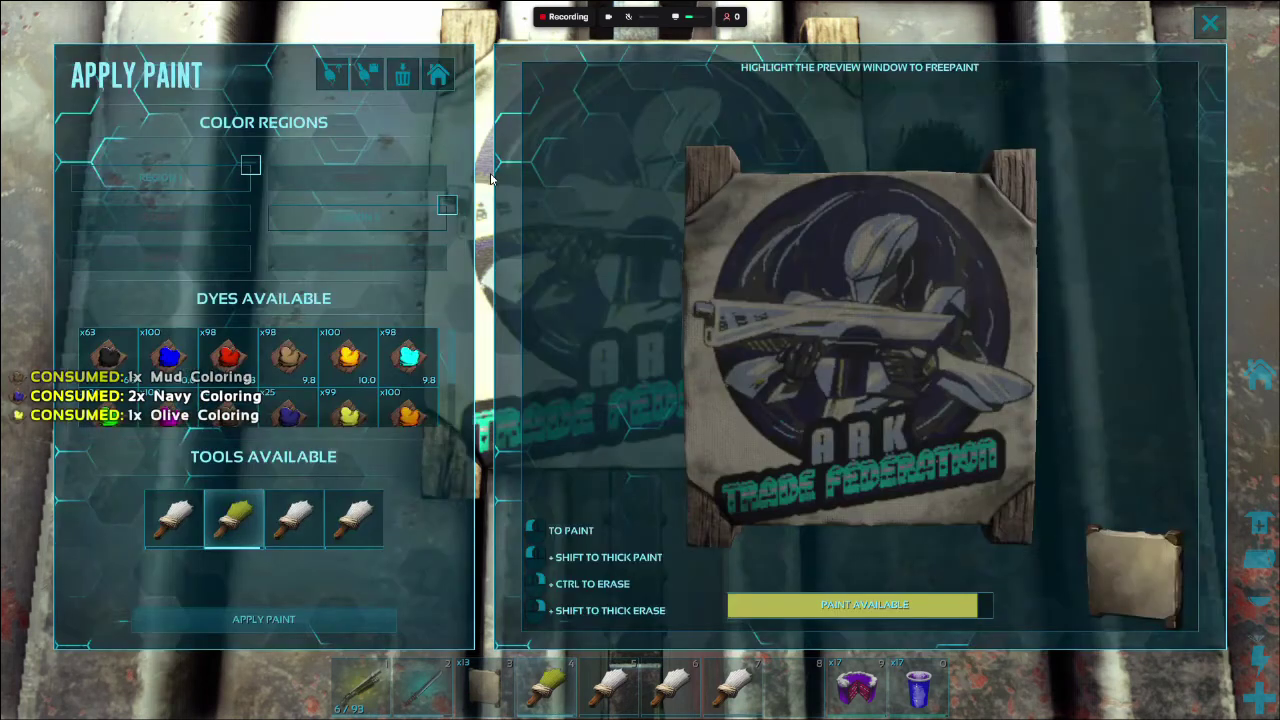
Step: Close the painting screen, back away to view the logo, and approach a vault door's blank canvas with the paintbrush
key("Escape")
key("s")
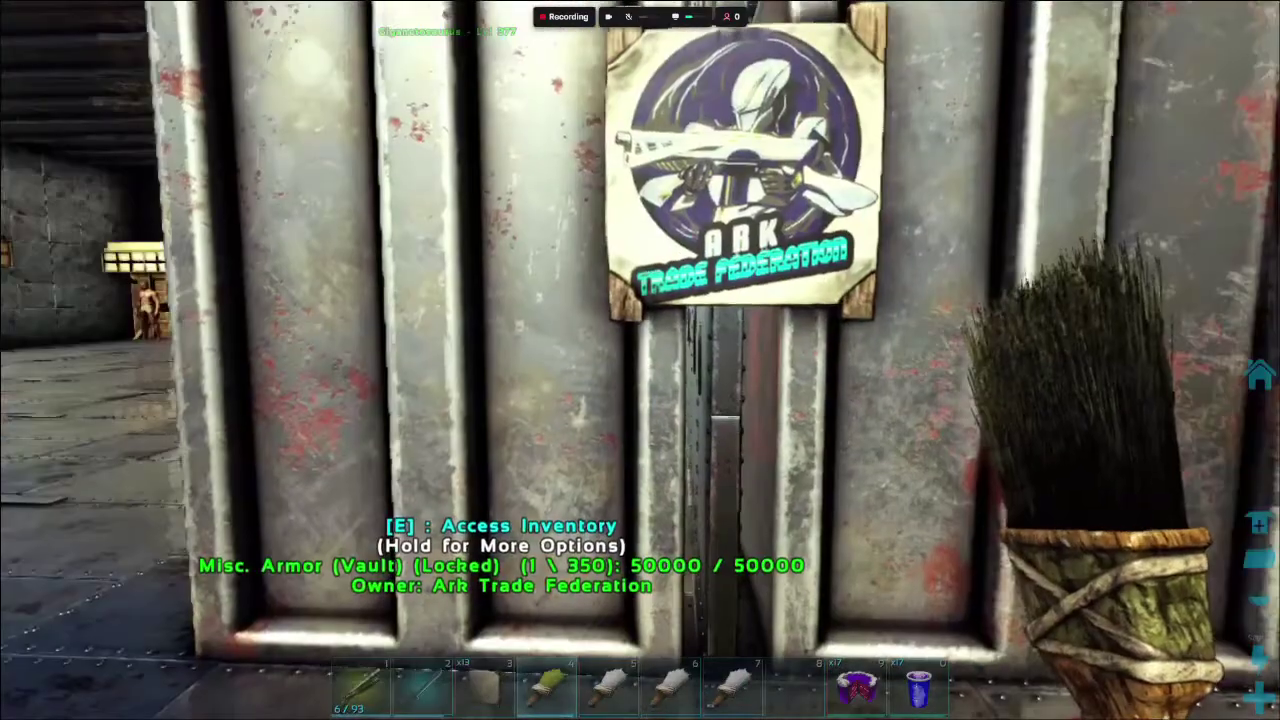
key("s")
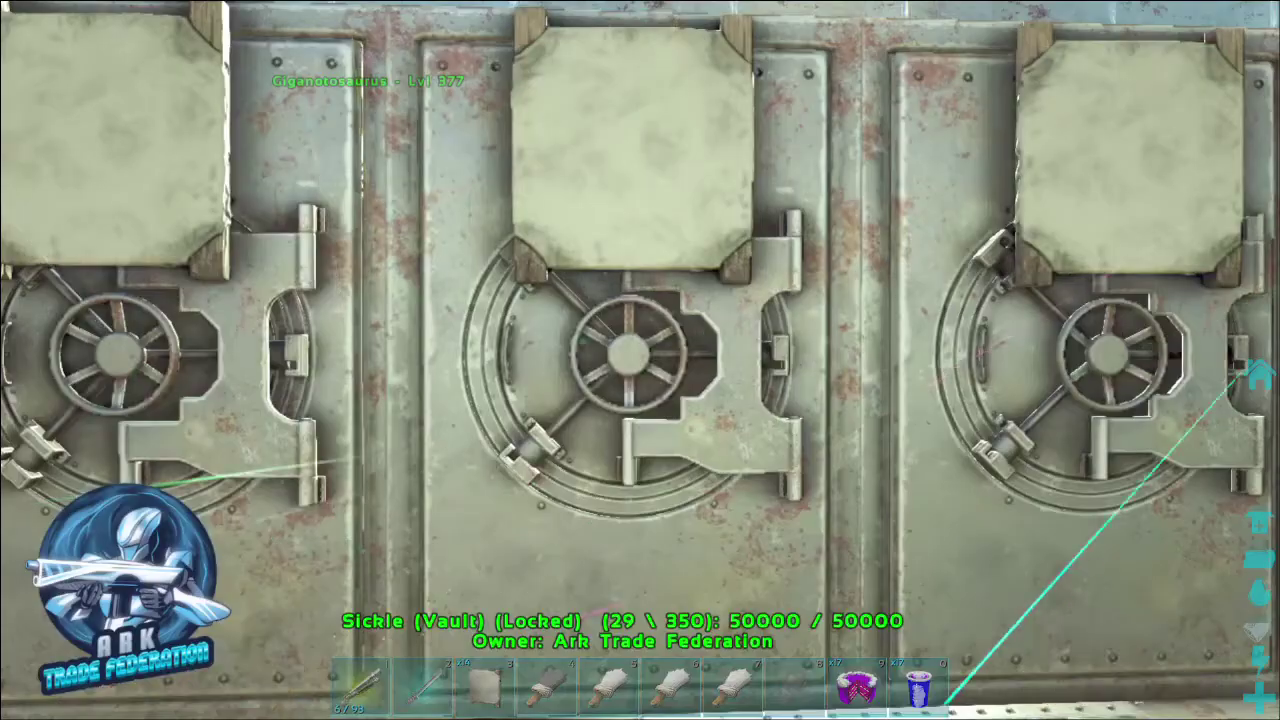
key("4")
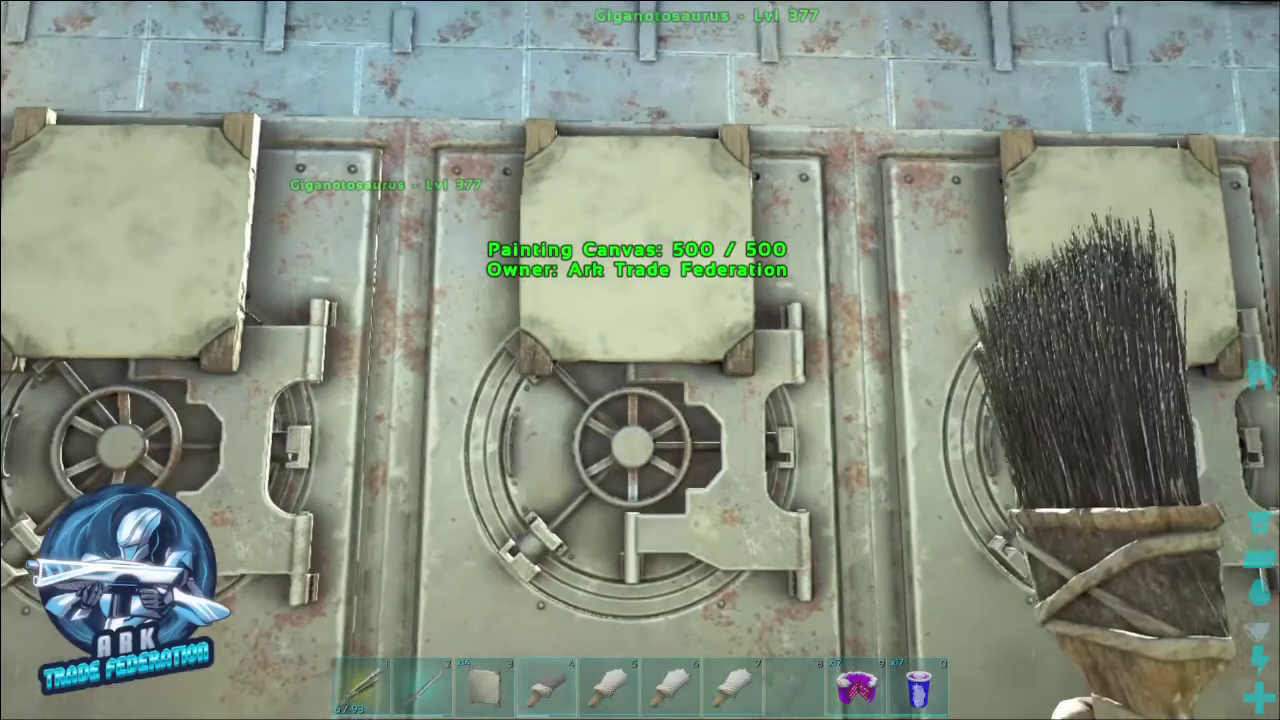
key("w")
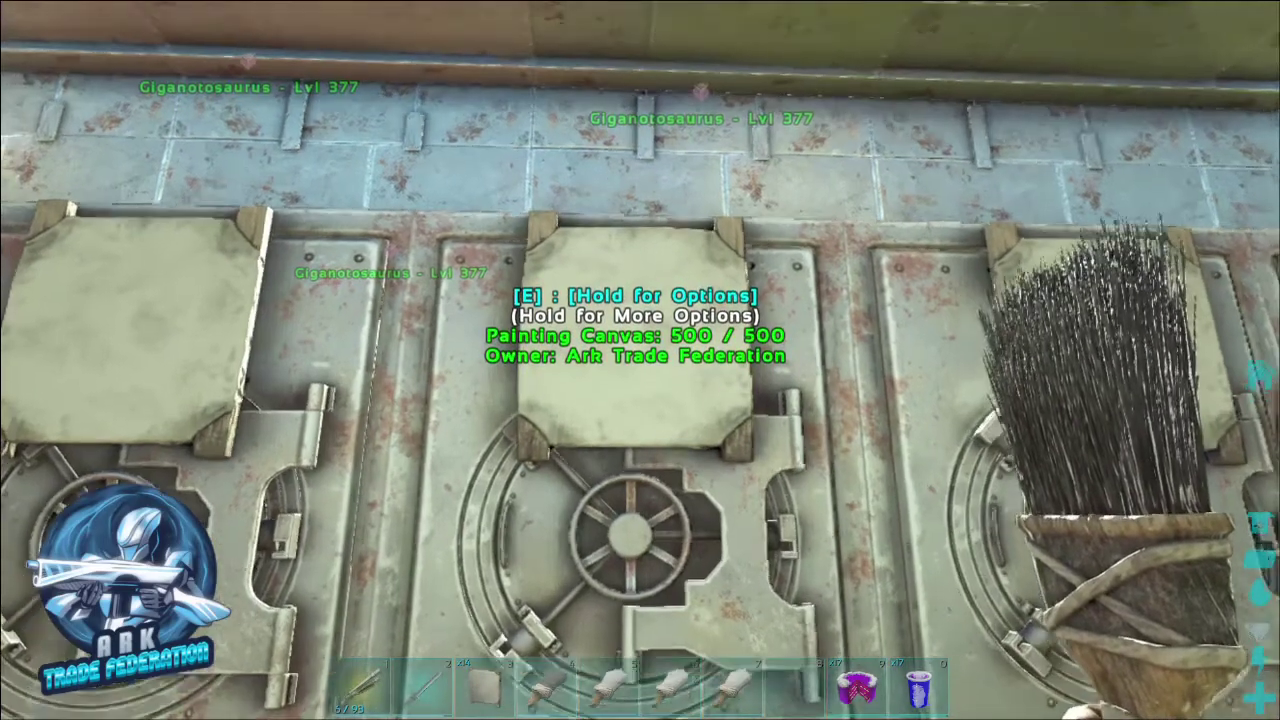
Step: Load the saved Metal Sickle painting from the paints list onto the vault door's canvas
key("e")
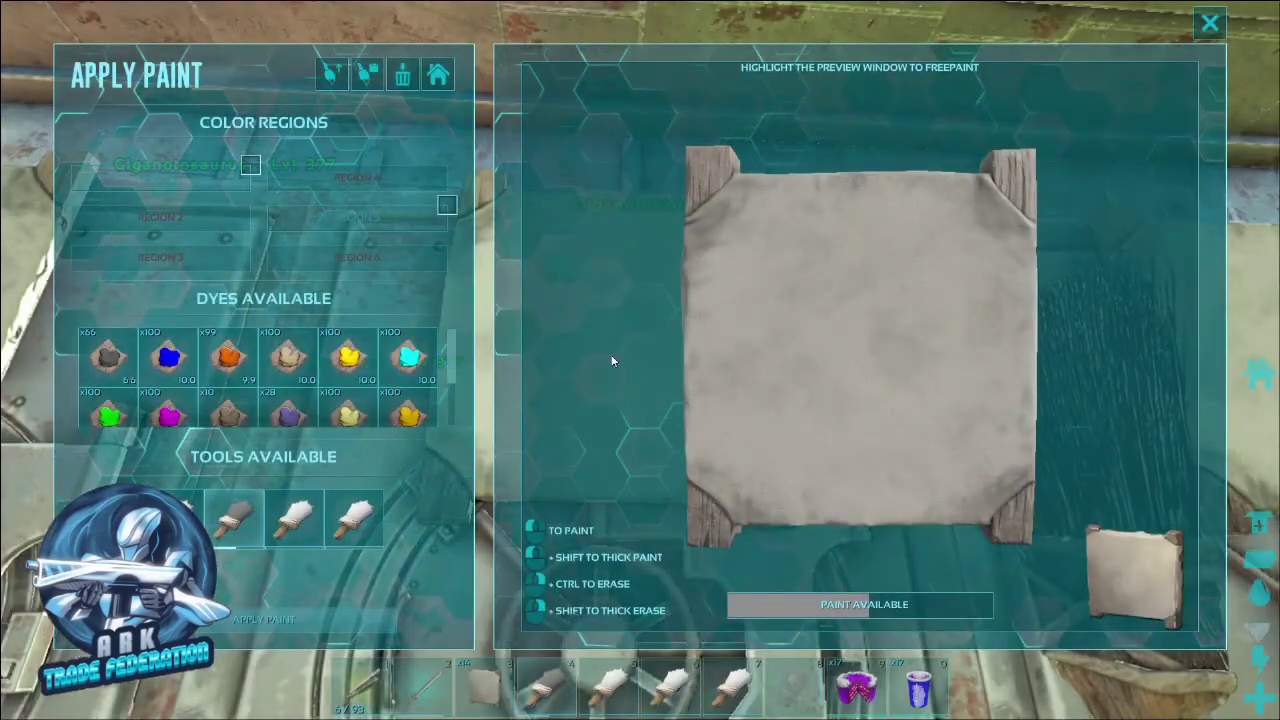
left_click(332, 87)
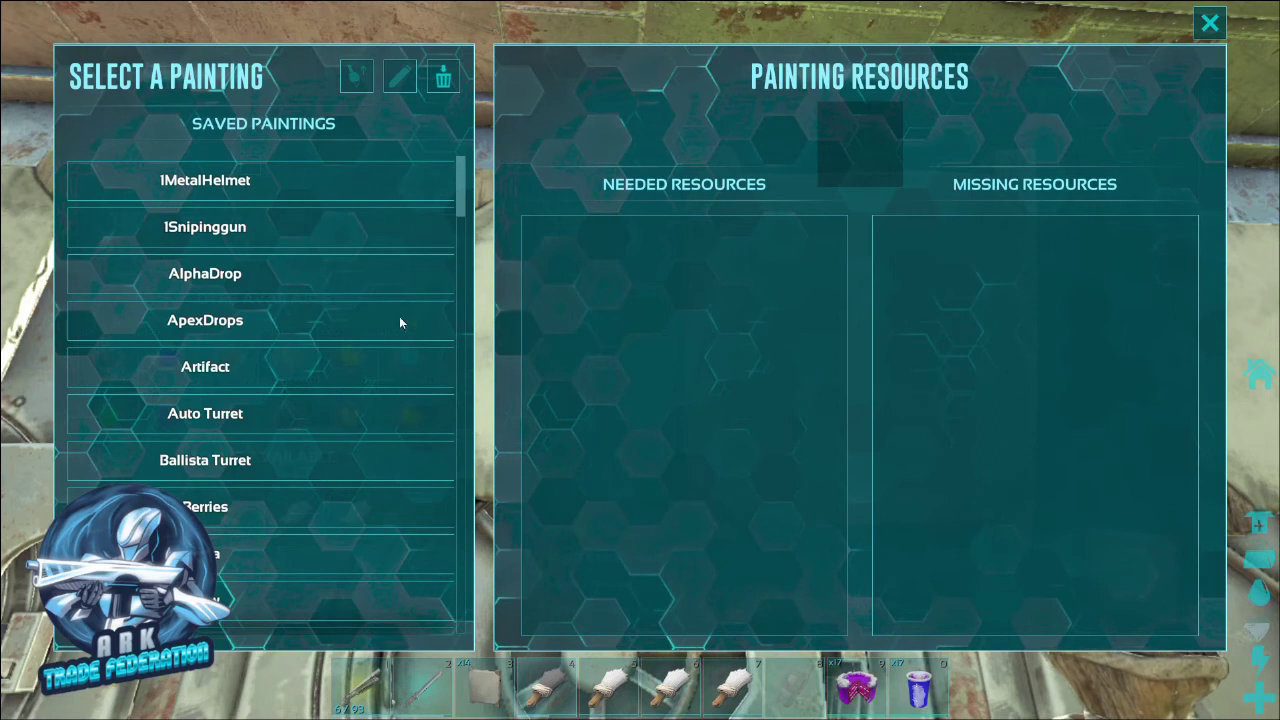
left_click_drag(463, 194, 447, 430)
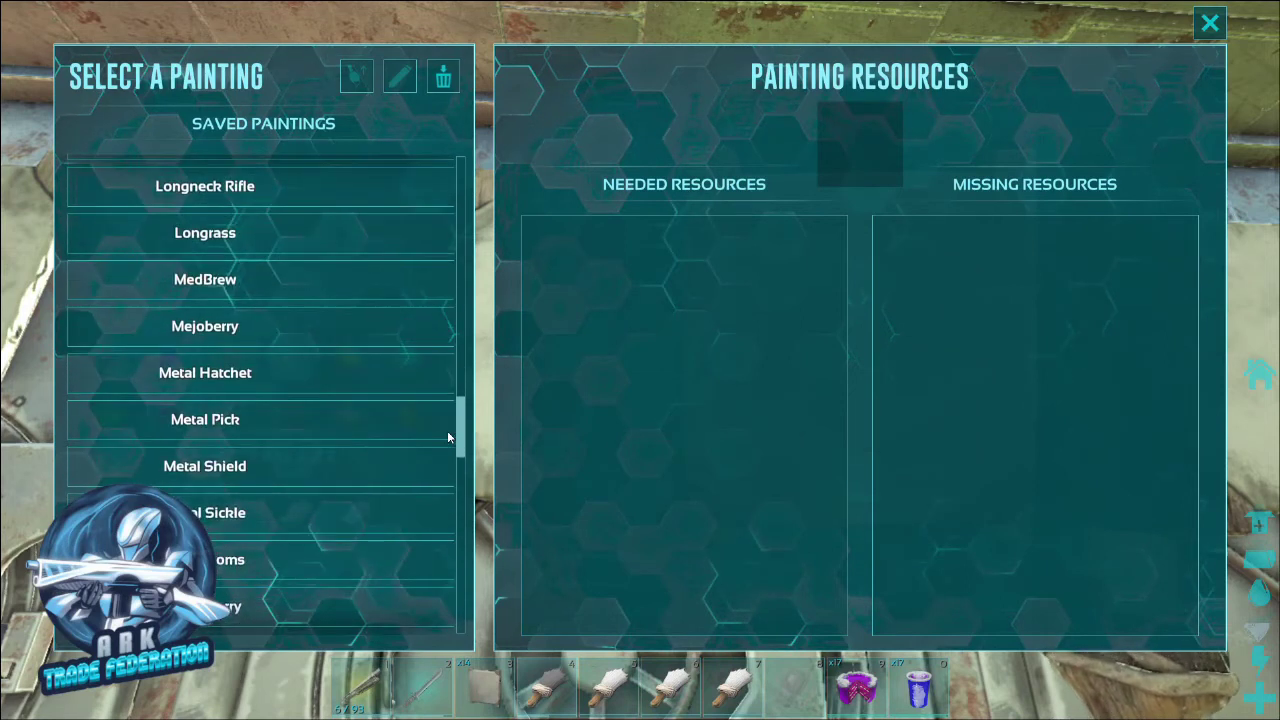
left_click(296, 513)
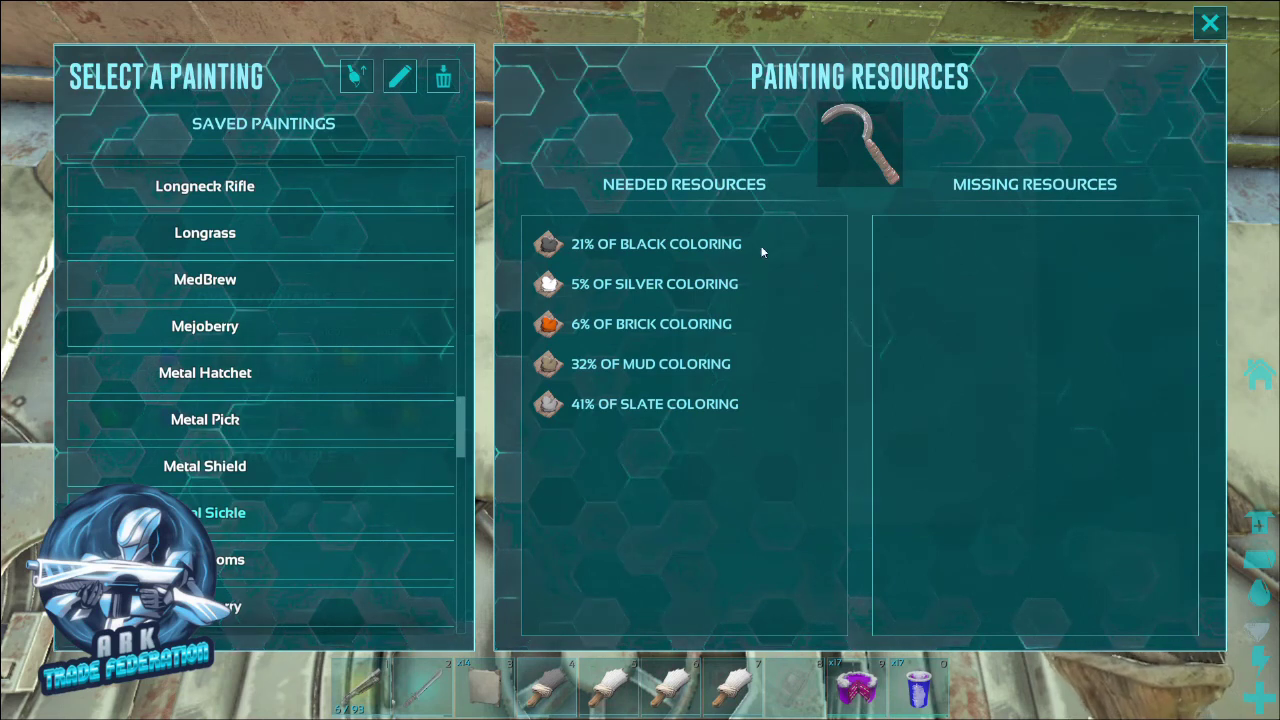
left_click(356, 77)
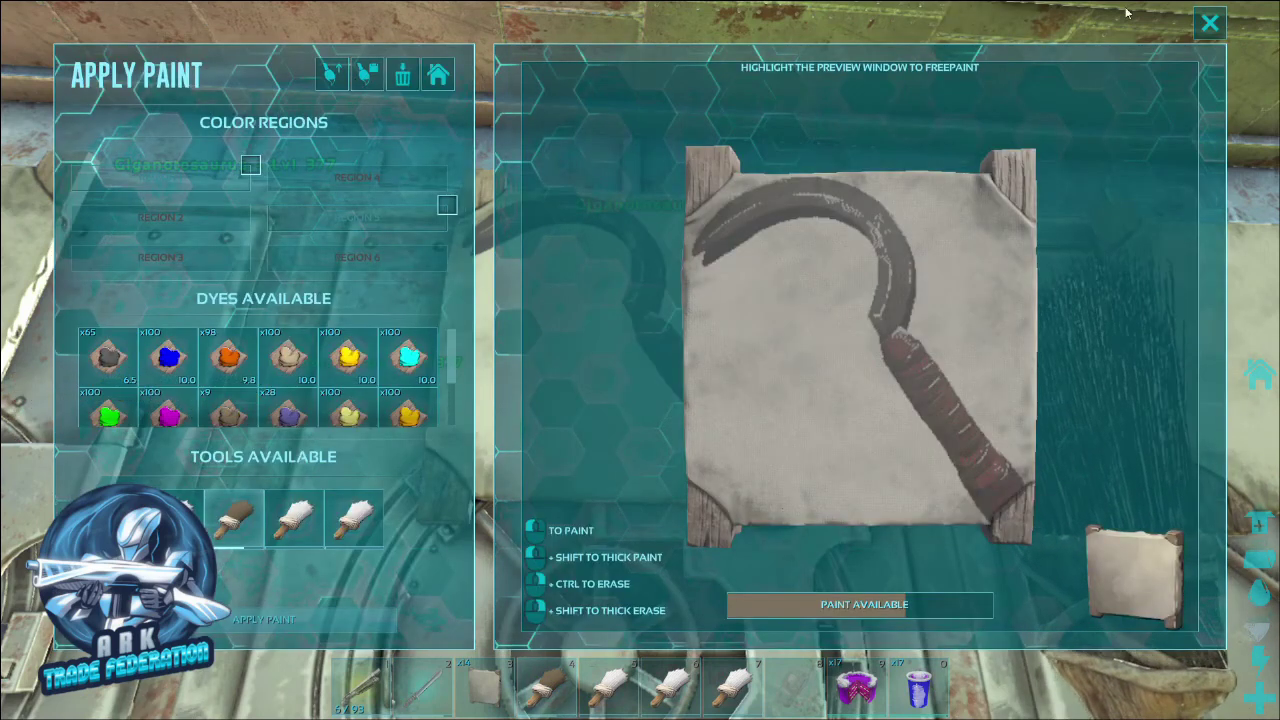
Step: Close the painting screen, hide the HUD, and walk past the vault doors toward the far wall
left_click(1208, 22)
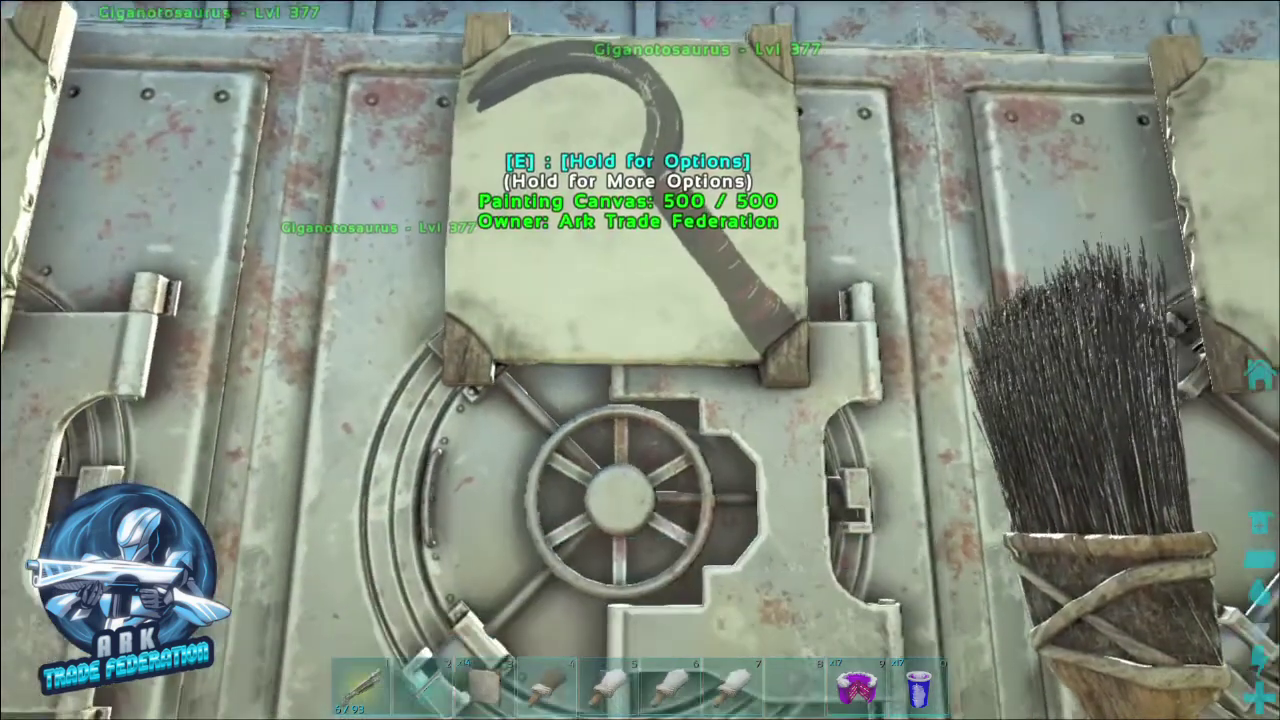
key("BackSpace")
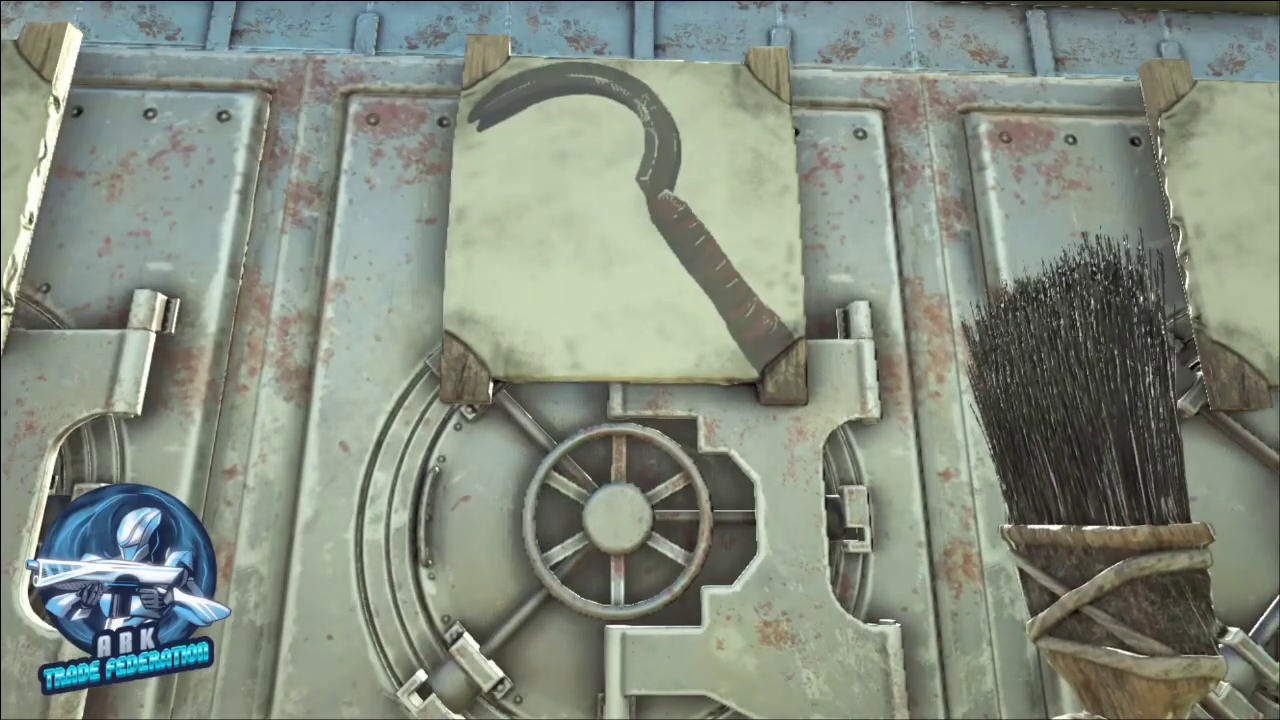
key("s")
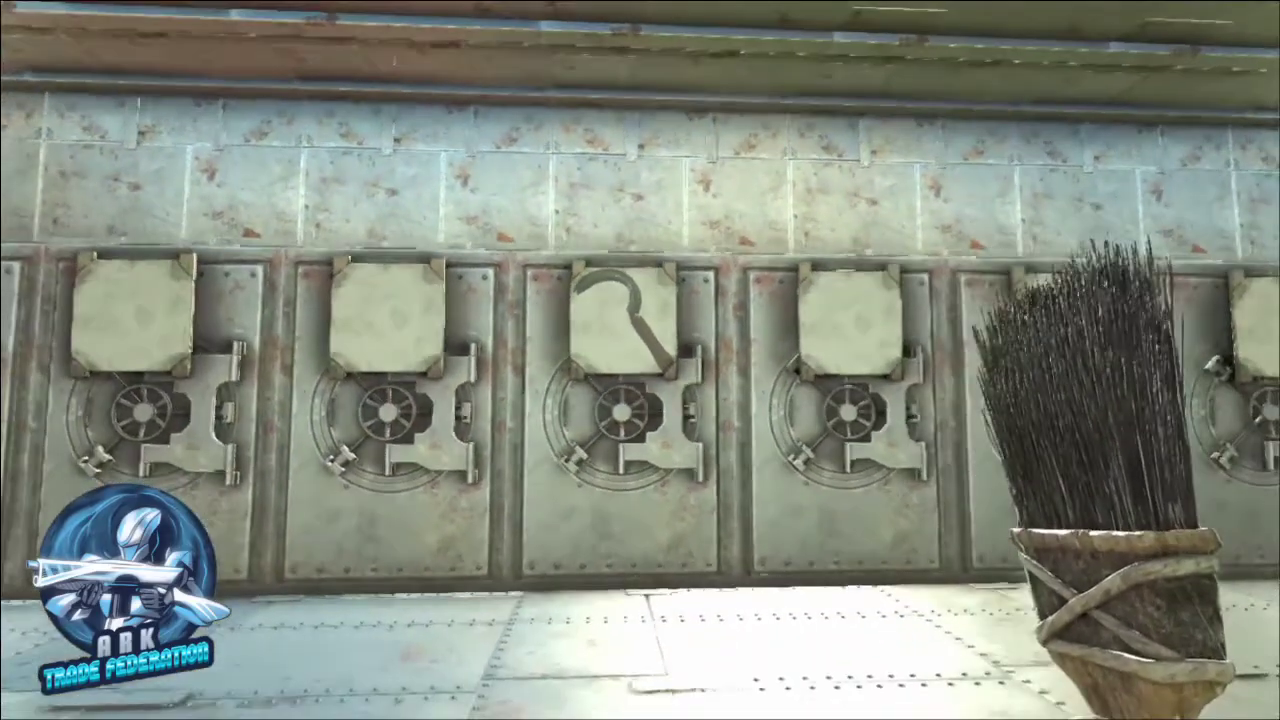
key("w")
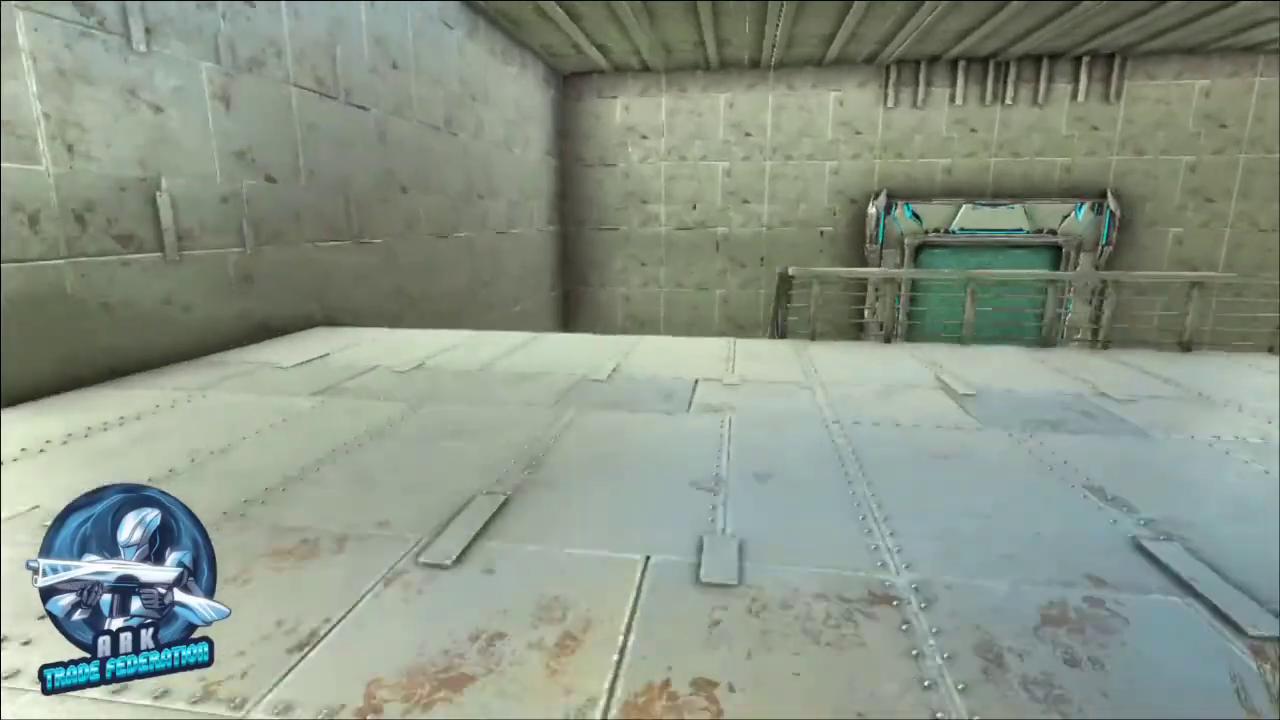